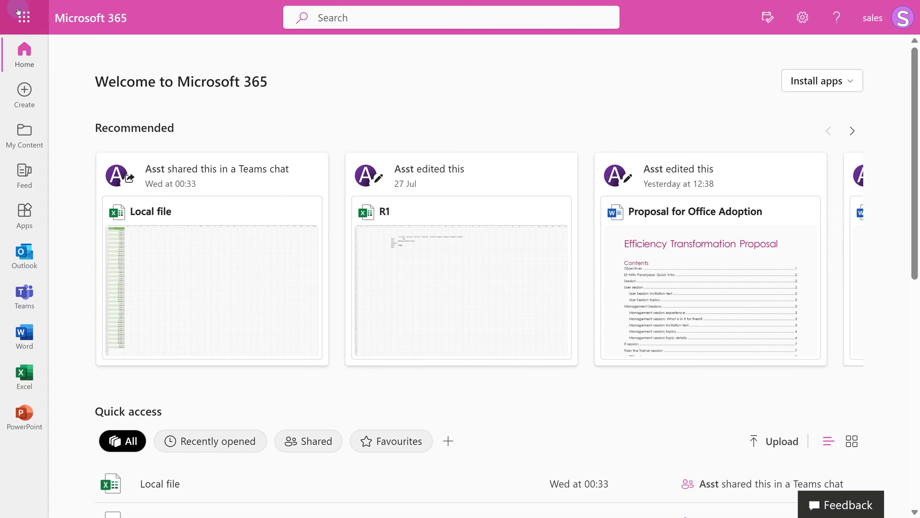
# Launch Stream from the Microsoft 365 app launcher's full app list.
pyautogui.click(24, 22)
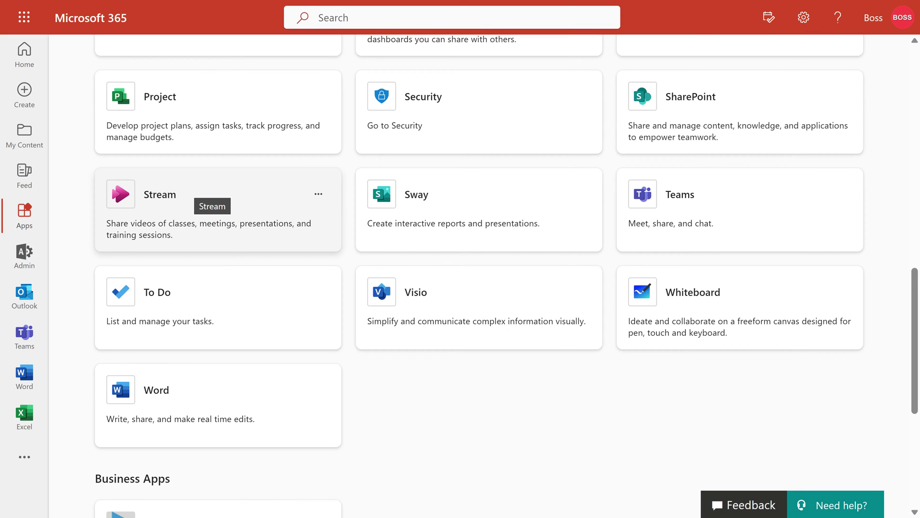
pyautogui.click(179, 211)
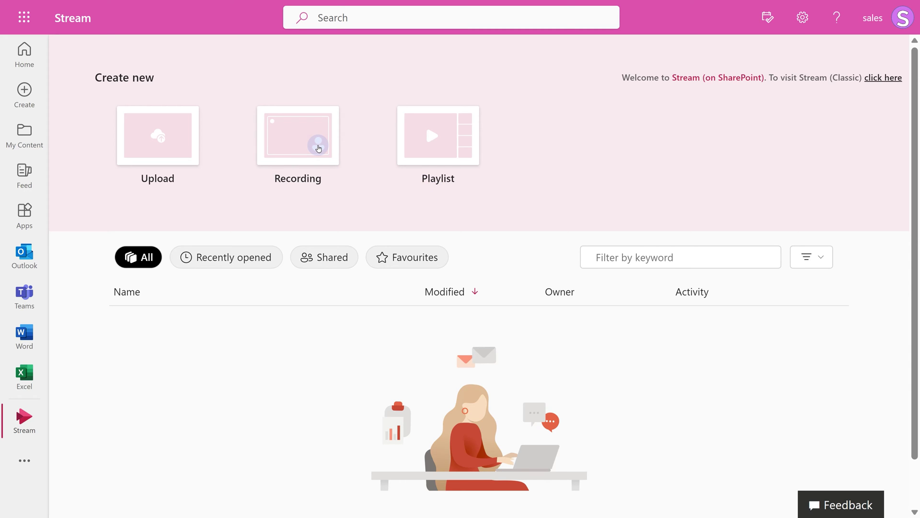
# Start a new recording with the microphone muted and the camera turned off.
pyautogui.click(318, 148)
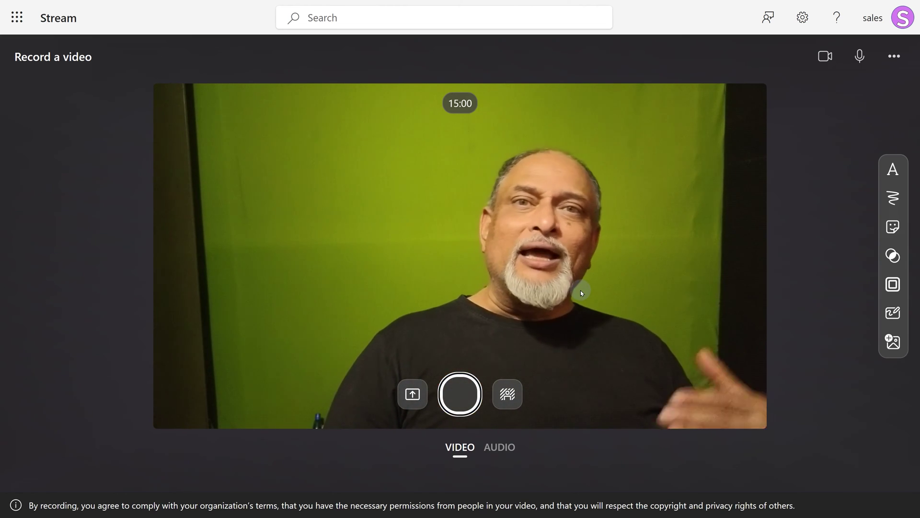
pyautogui.hotkey('ctrl', 'shift', 'm')
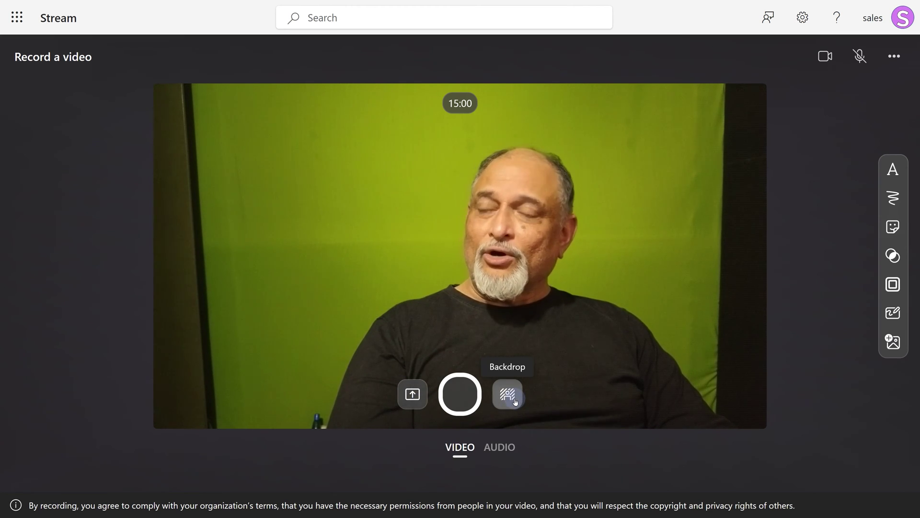
pyautogui.click(824, 57)
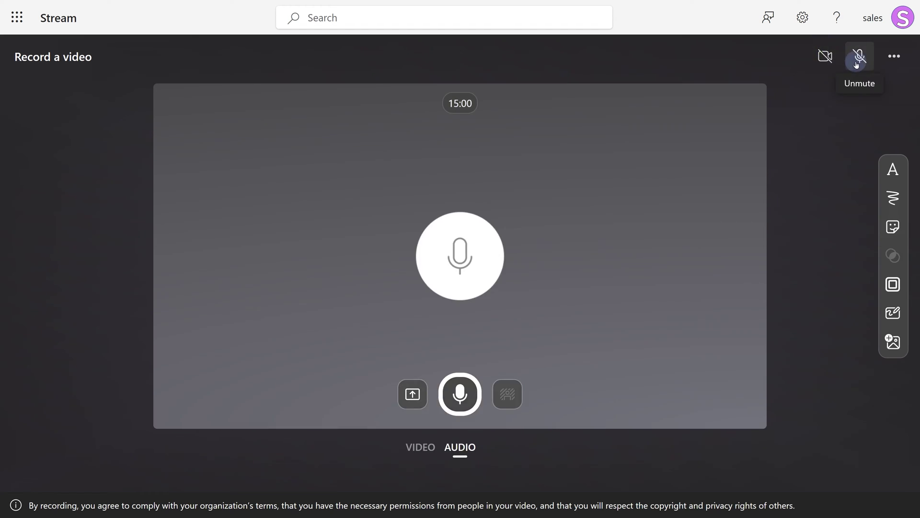
# Review camera and microphone devices under More options and bring up the teleprompter.
pyautogui.click(893, 61)
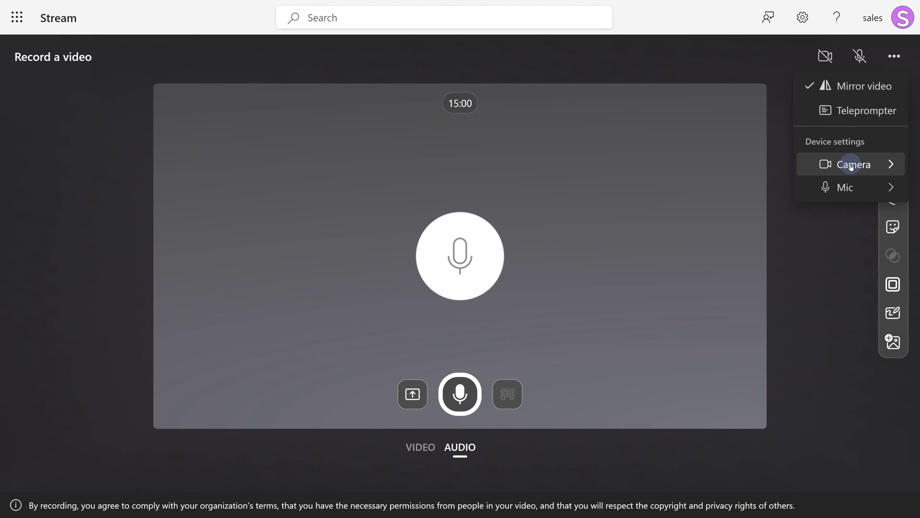
pyautogui.click(852, 166)
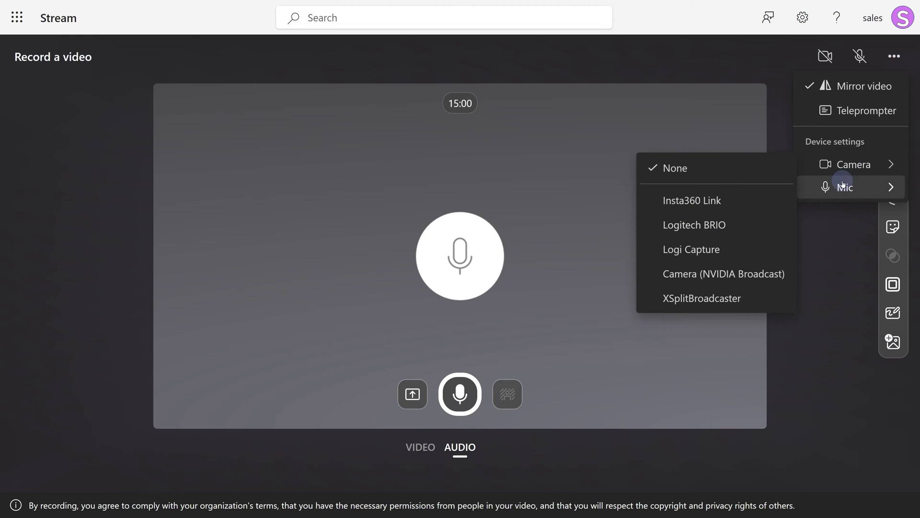
pyautogui.click(842, 185)
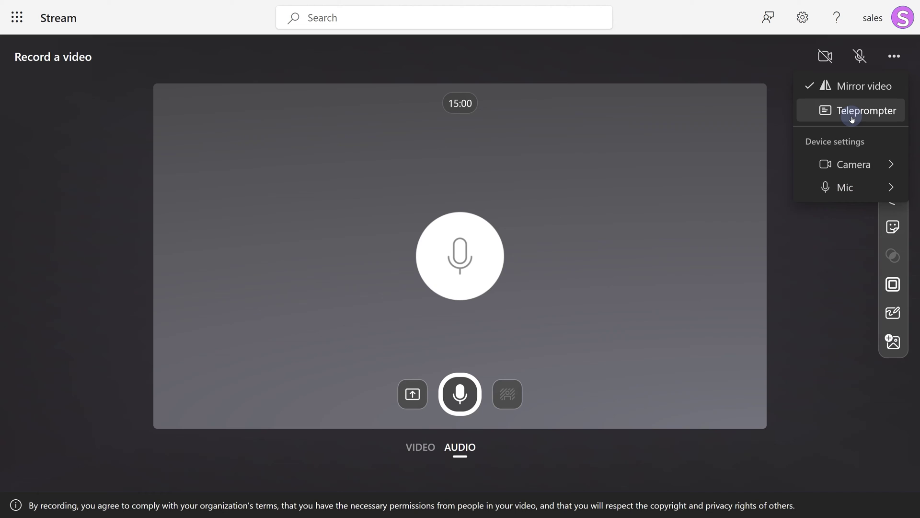
pyautogui.click(852, 115)
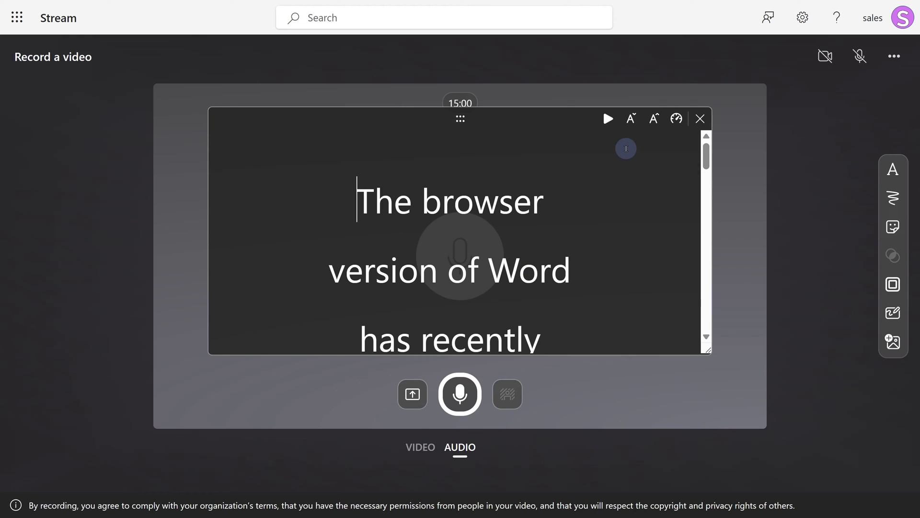
# Shrink the teleprompter text, set its scroll speed to 50 and restart scrolling.
pyautogui.click(633, 126)
pyautogui.click(634, 127)
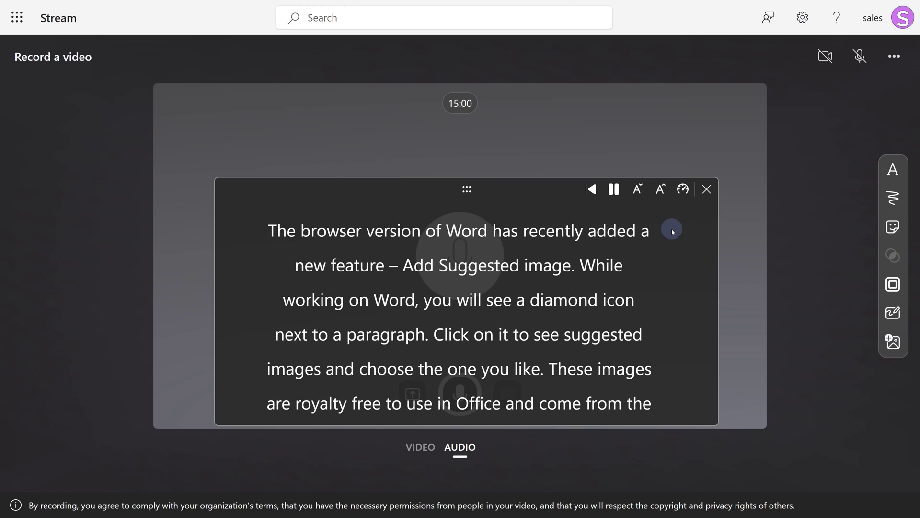
pyautogui.click(613, 188)
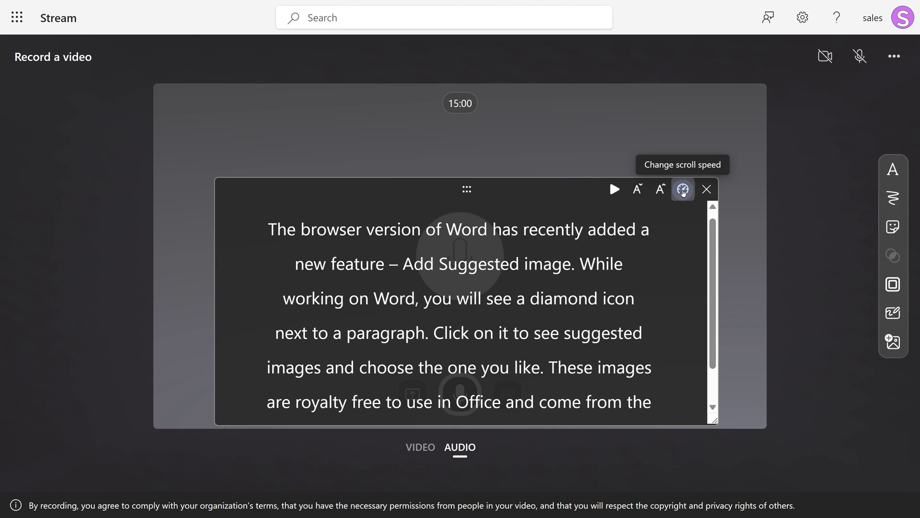
pyautogui.click(684, 192)
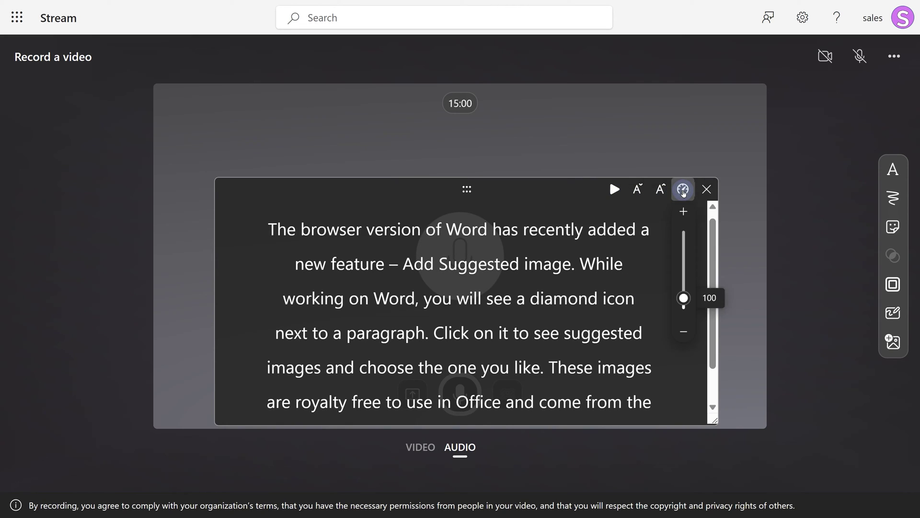
pyautogui.moveTo(685, 299)
pyautogui.mouseDown()
pyautogui.moveTo(686, 333)
pyautogui.moveTo(709, 177)
pyautogui.mouseUp()
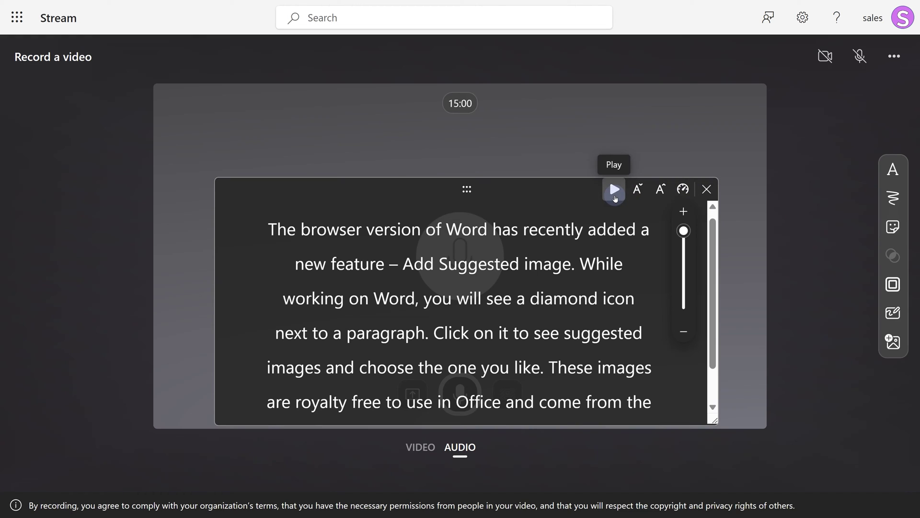
pyautogui.click(615, 191)
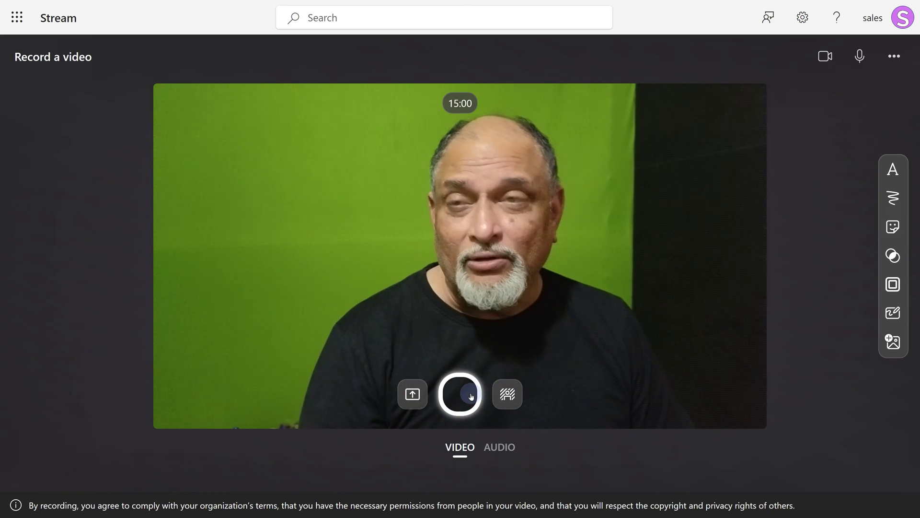
# Switch to screen recording and share the Word document window for capture.
pyautogui.click(411, 395)
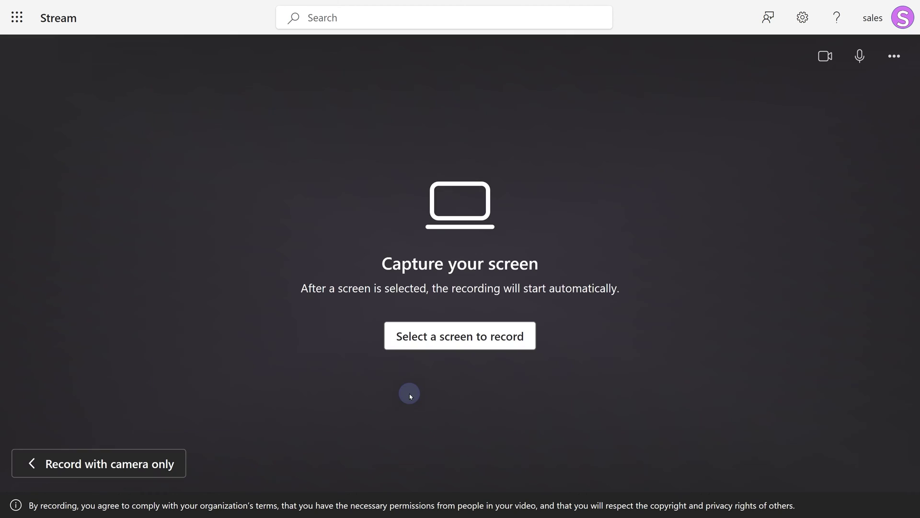
pyautogui.click(487, 334)
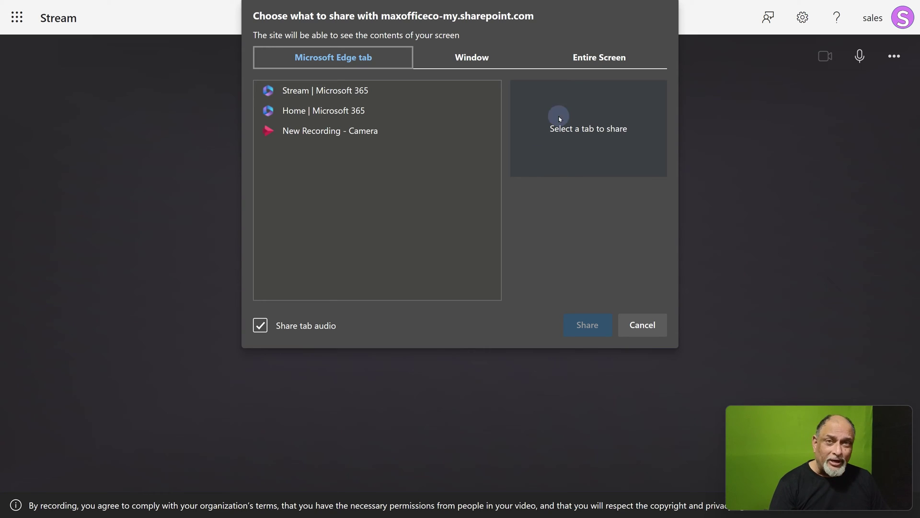
pyautogui.click(496, 56)
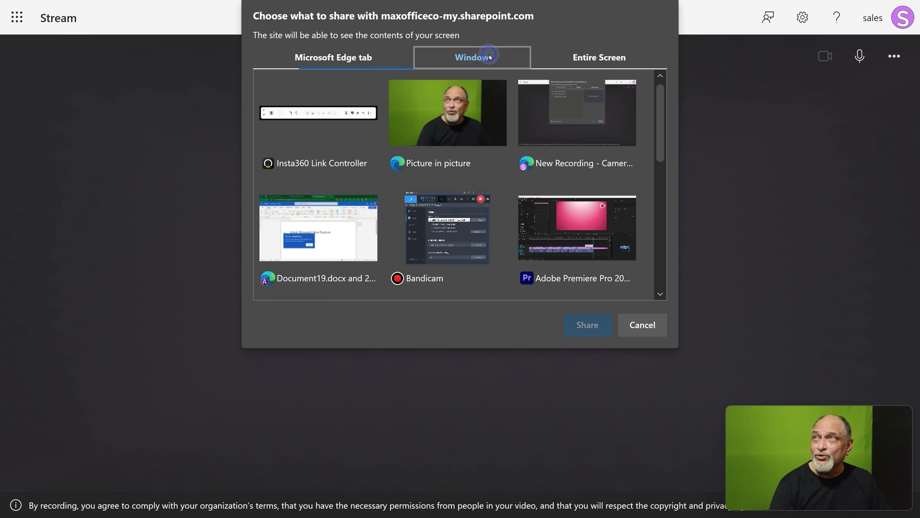
pyautogui.click(340, 224)
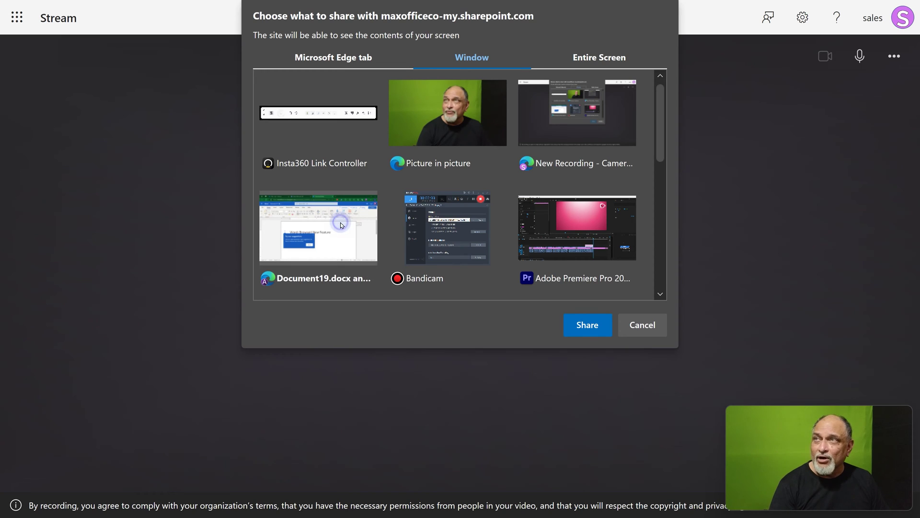
pyautogui.click(594, 325)
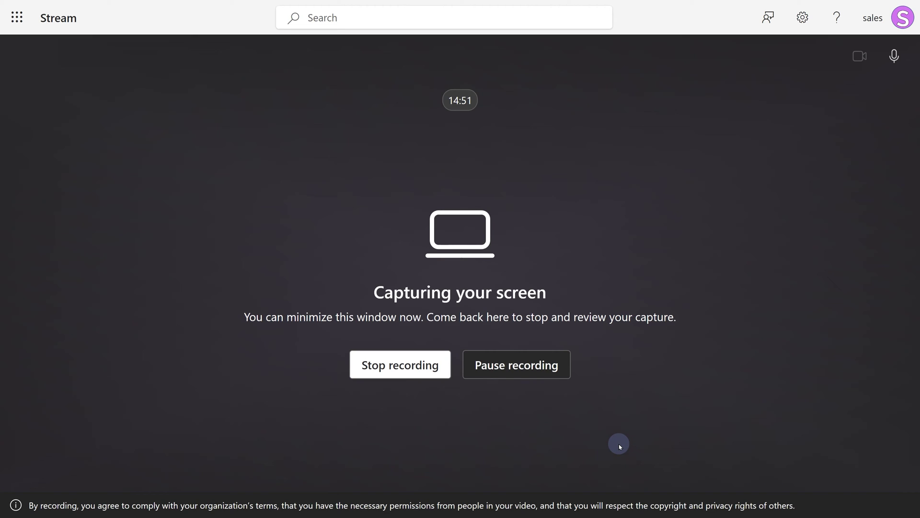
# Stop the screen recording, leave the review and delete the clip to start over.
pyautogui.click(393, 365)
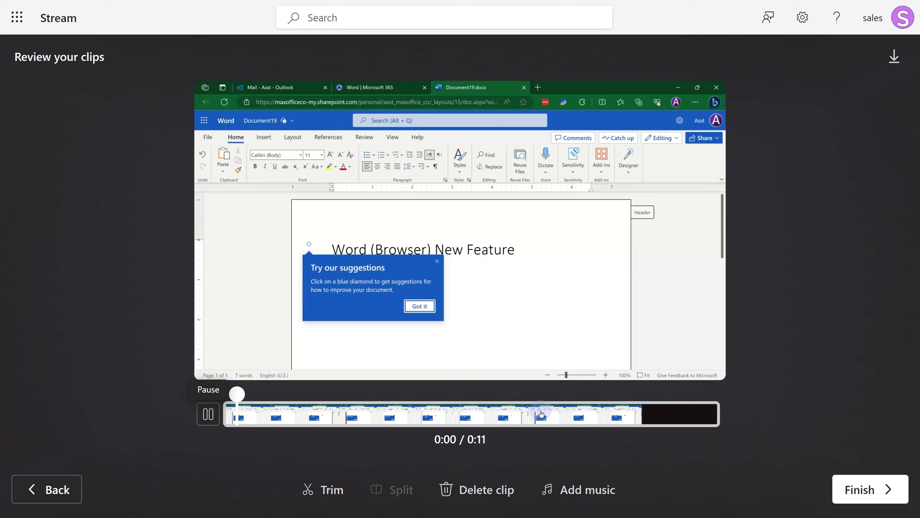
pyautogui.click(51, 488)
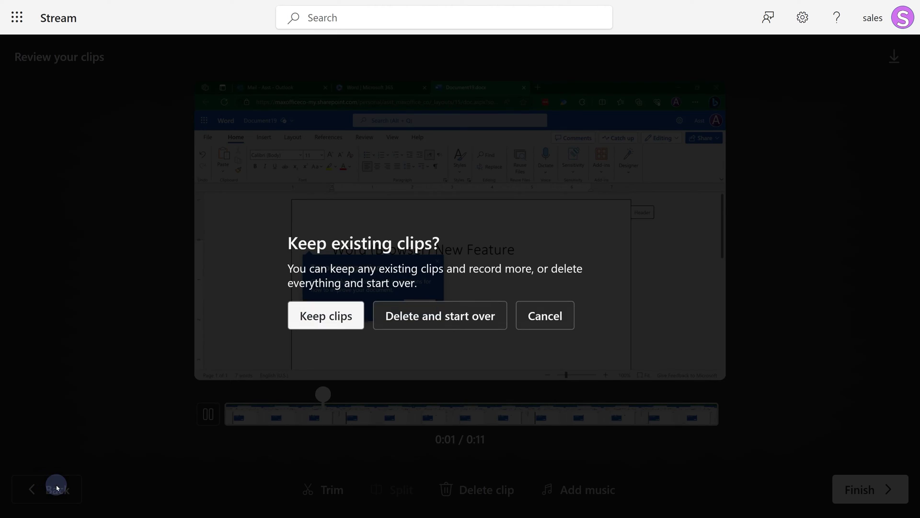
pyautogui.click(444, 317)
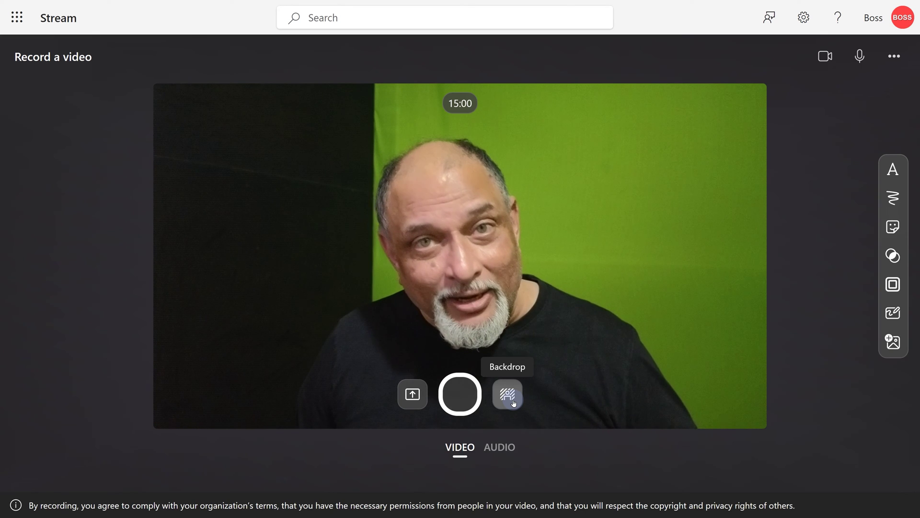
# Set the Word document window as the camera's screen backdrop and close the gallery.
pyautogui.click(514, 403)
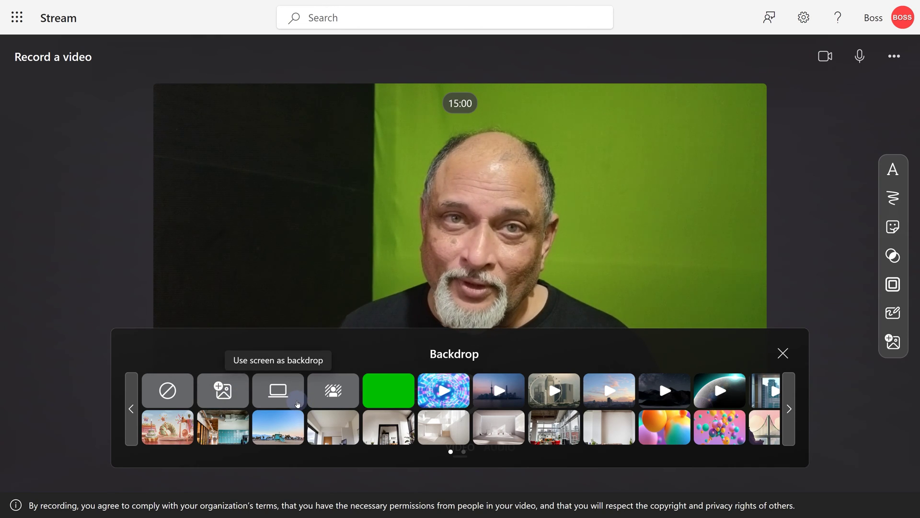
pyautogui.click(298, 403)
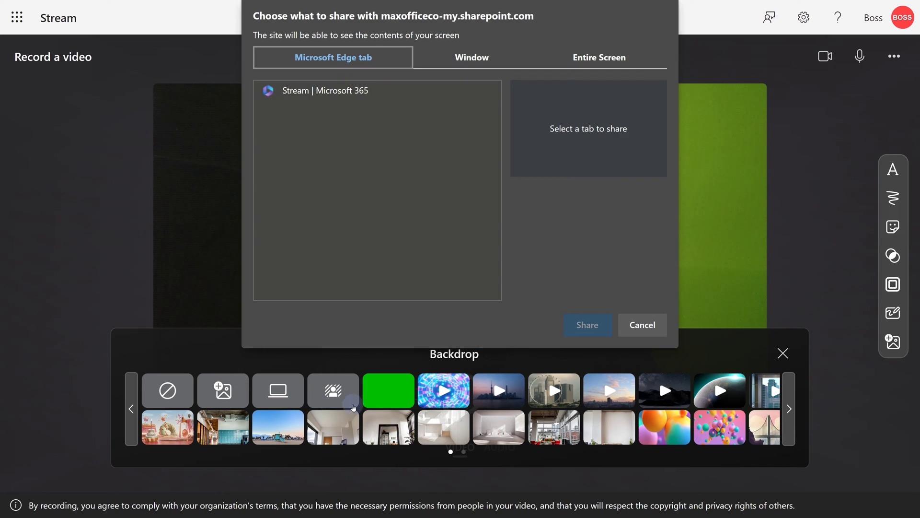
pyautogui.click(468, 72)
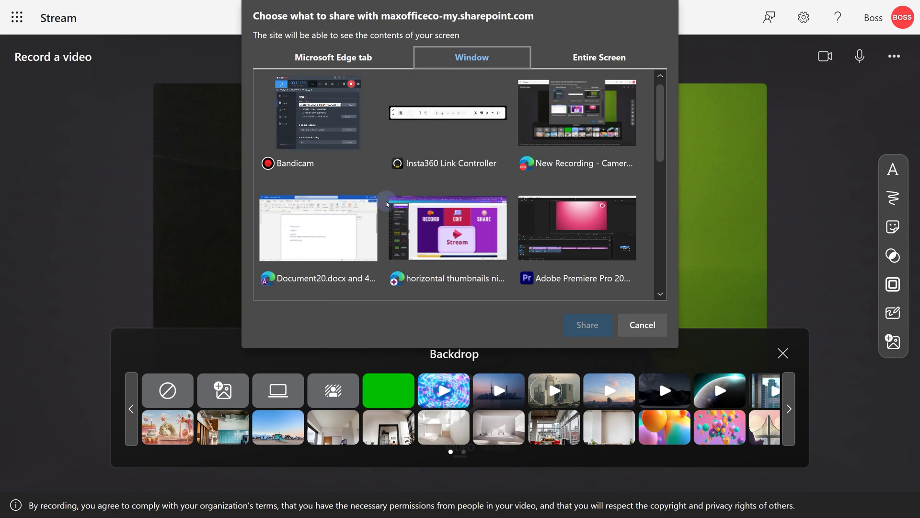
pyautogui.click(368, 253)
pyautogui.click(589, 326)
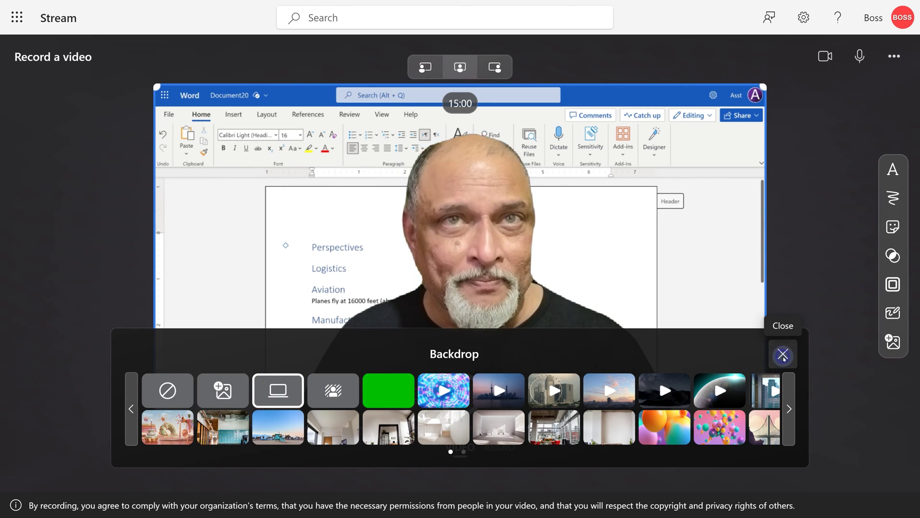
pyautogui.click(783, 354)
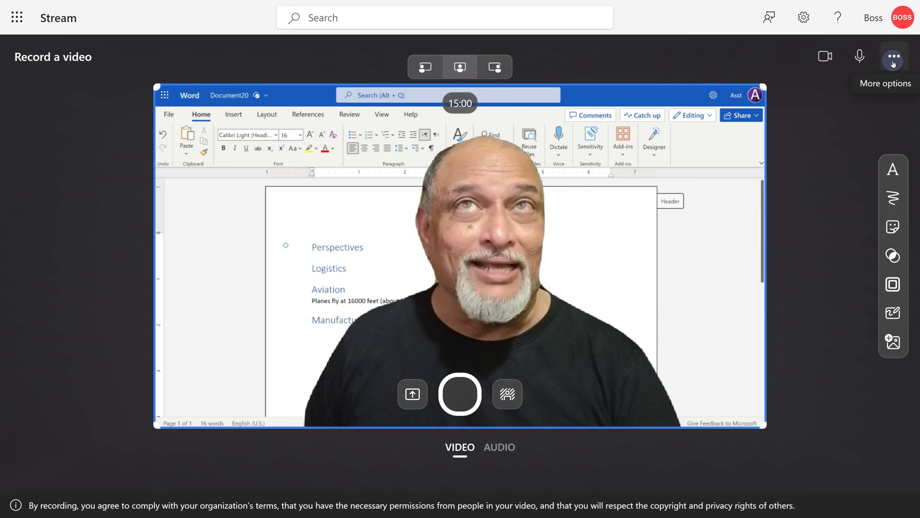
# Paste the script into the teleprompter and move it to the lower right of the preview.
pyautogui.click(893, 64)
pyautogui.click(862, 108)
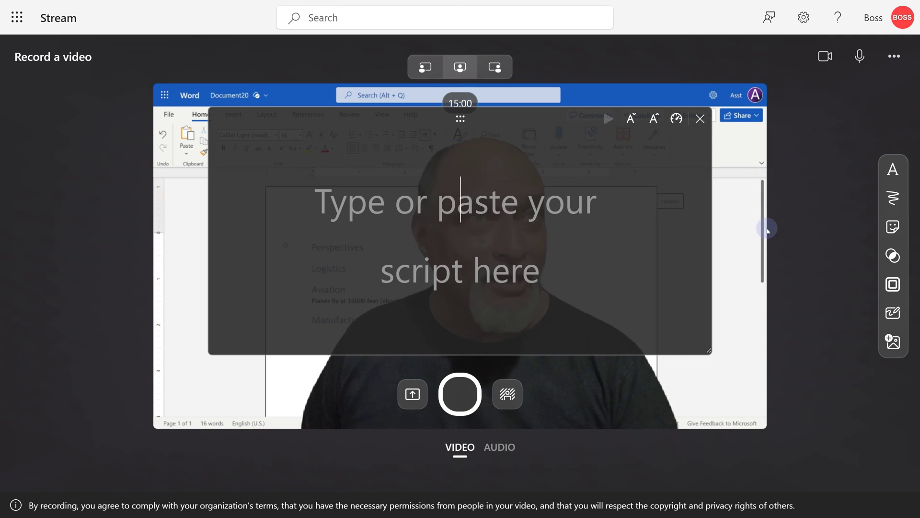
pyautogui.hotkey('ctrl', 'v')
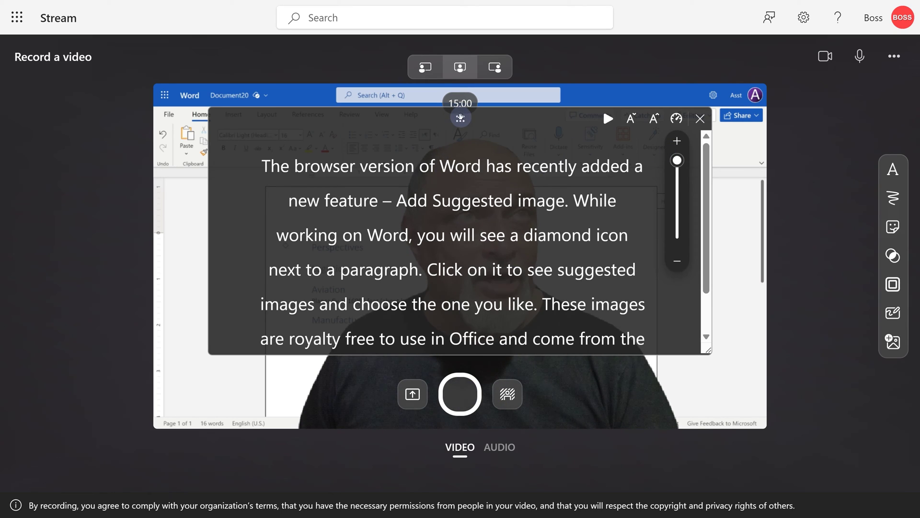
pyautogui.moveTo(460, 119)
pyautogui.mouseDown()
pyautogui.moveTo(676, 236)
pyautogui.moveTo(791, 132)
pyautogui.moveTo(798, 167)
pyautogui.mouseUp()
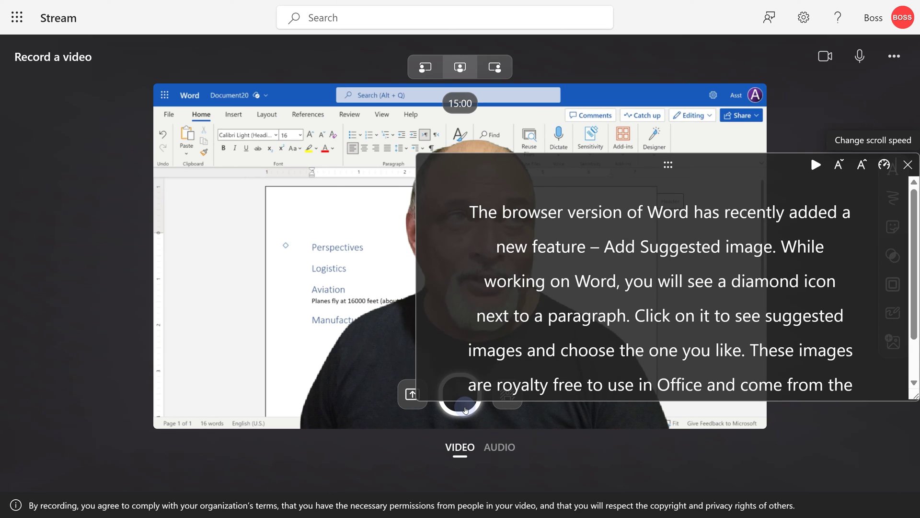
# Start recording and close the teleprompter.
pyautogui.click(465, 410)
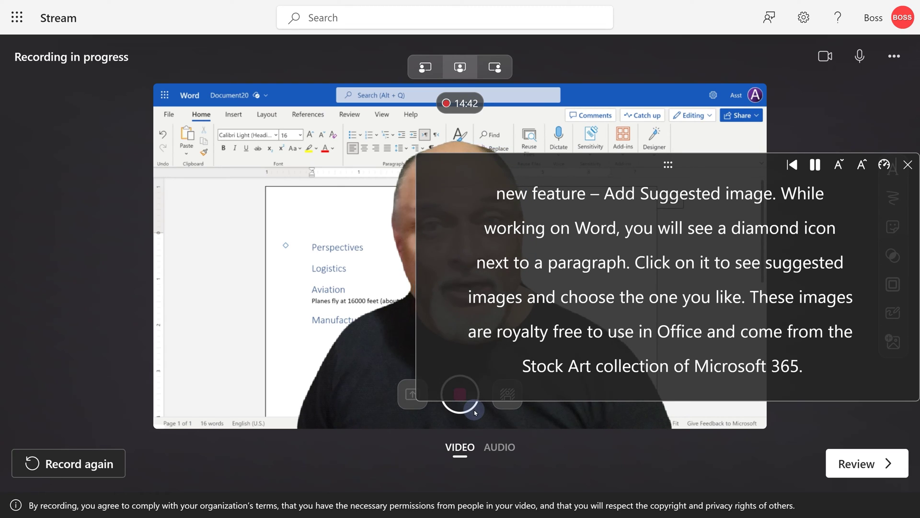
pyautogui.click(909, 165)
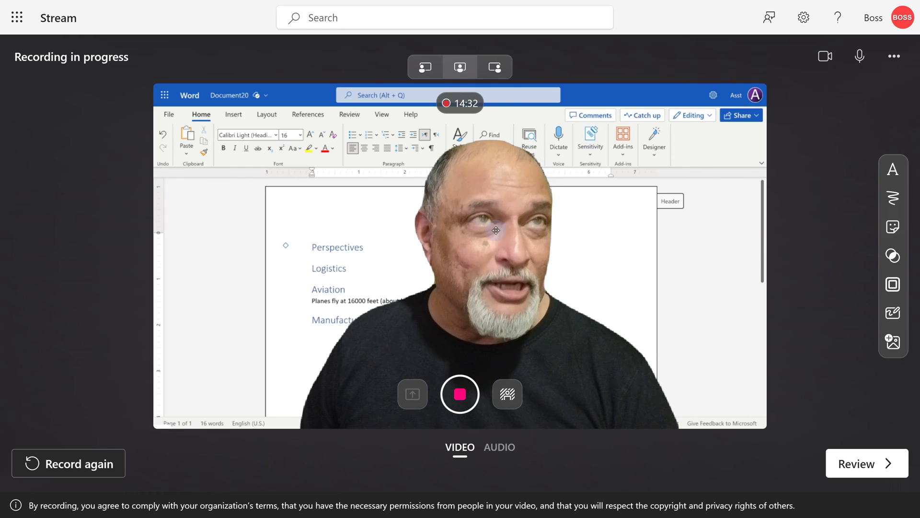
# Try the presenter positions and leave the presenter at the bottom-right corner.
pyautogui.click(495, 73)
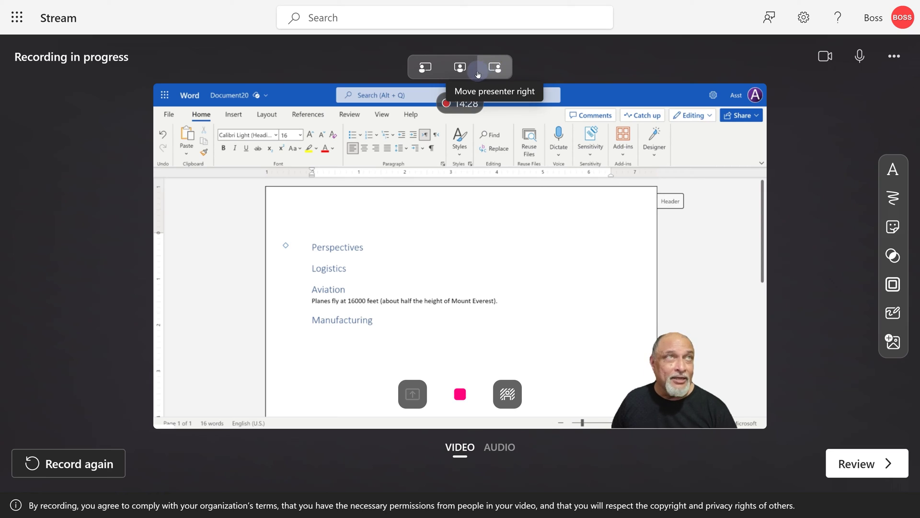
pyautogui.click(460, 67)
pyautogui.click(429, 69)
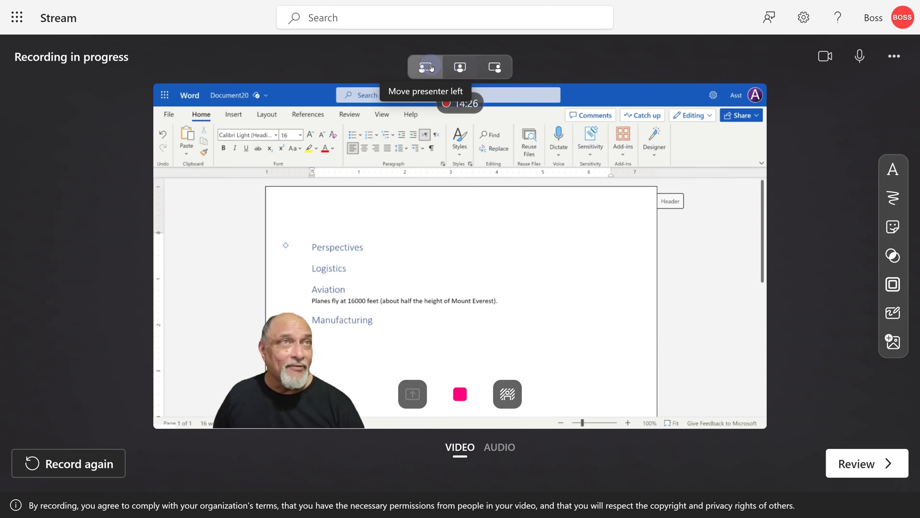
pyautogui.click(492, 69)
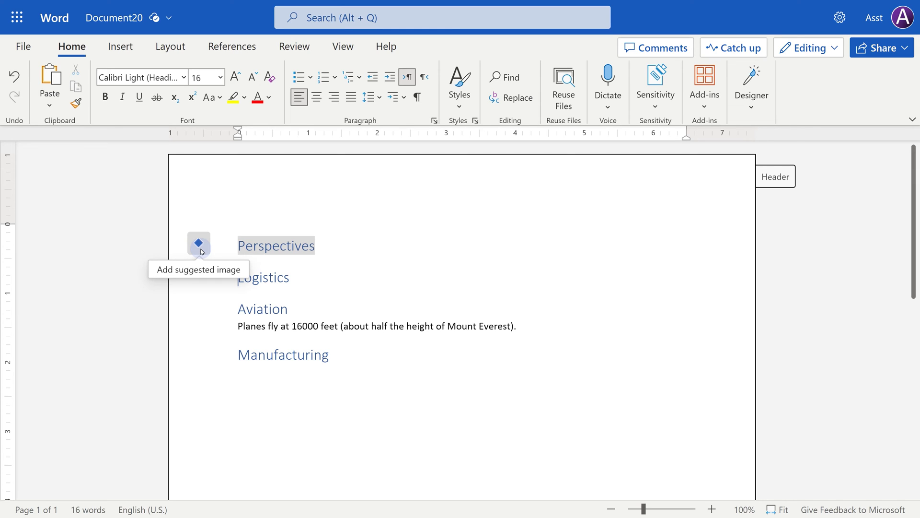
# Insert the suggested Circular benches in a stadium image above the Perspectives heading.
pyautogui.click(199, 247)
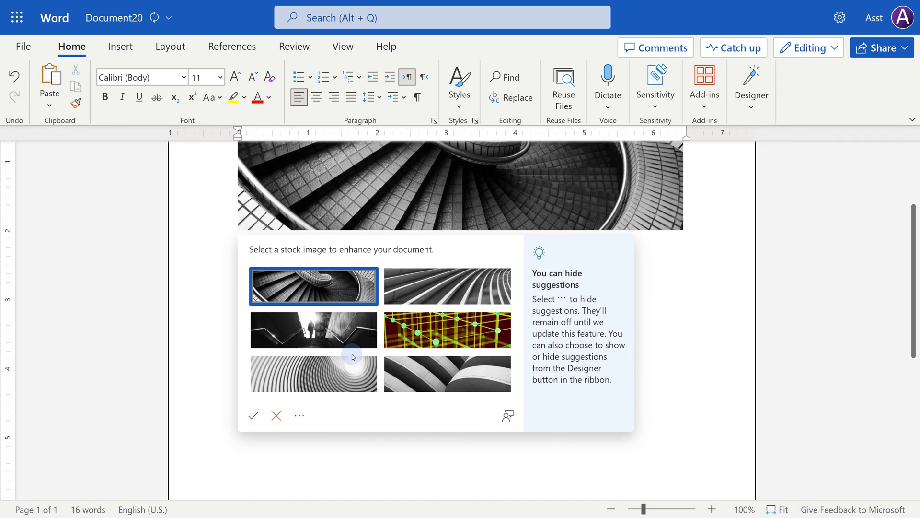
pyautogui.click(474, 283)
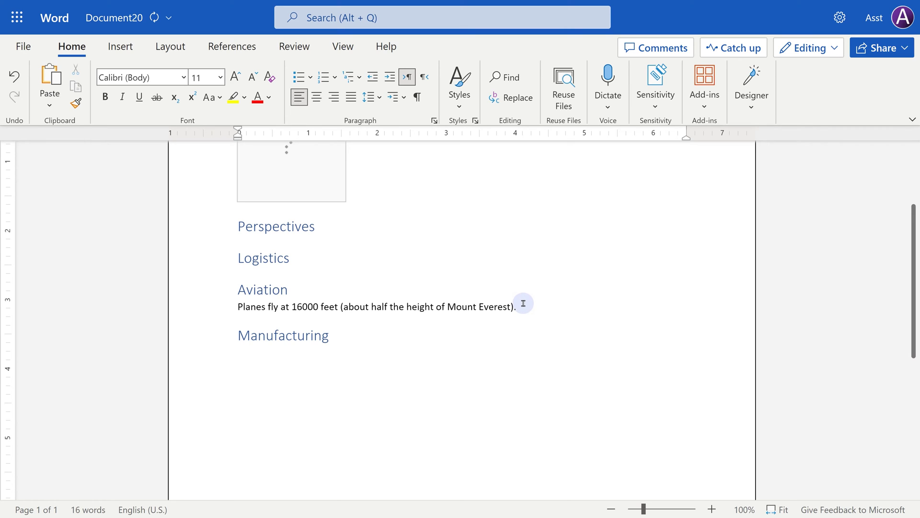
pyautogui.scroll(2, 540, 346)
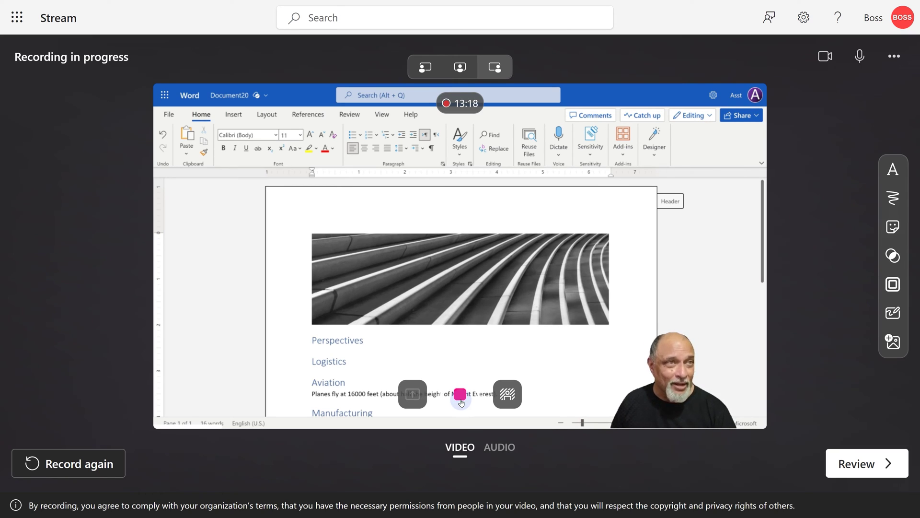
# Pause the recording and bring up the recorded clips for review.
pyautogui.click(461, 395)
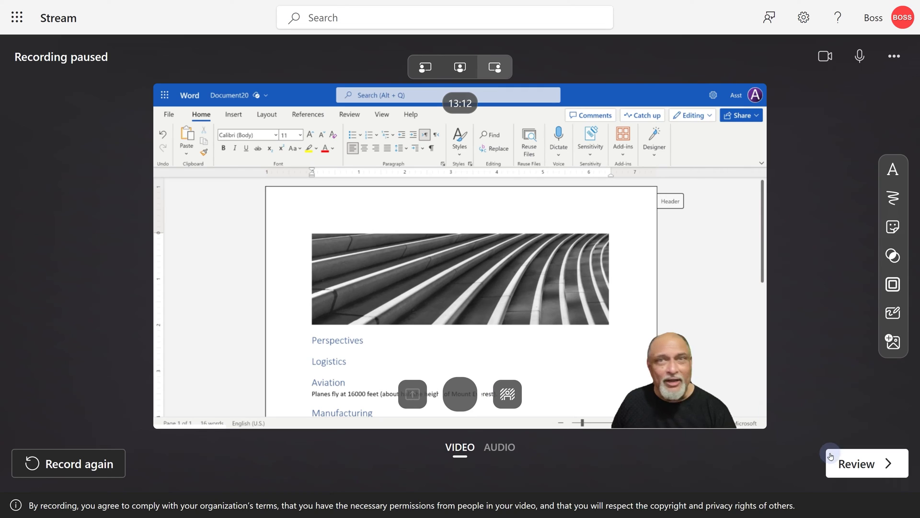
pyautogui.click(852, 465)
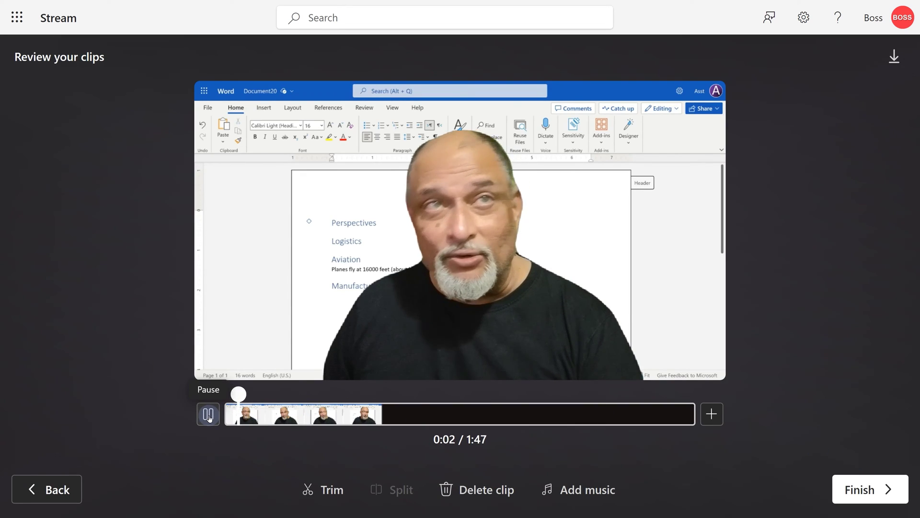
# Pause playback and trim the clip's end back to 1:28, confirming the trim.
pyautogui.click(210, 415)
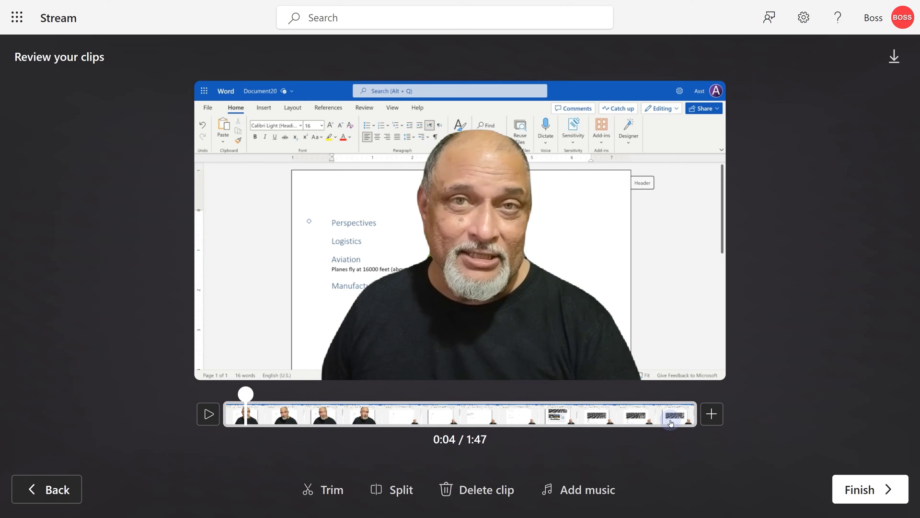
pyautogui.click(639, 418)
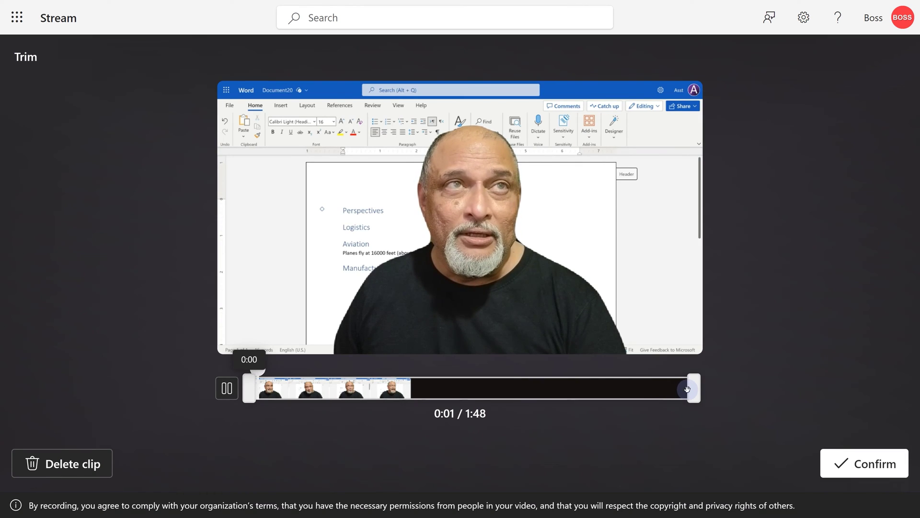
pyautogui.moveTo(689, 392); pyautogui.dragTo(653, 392)
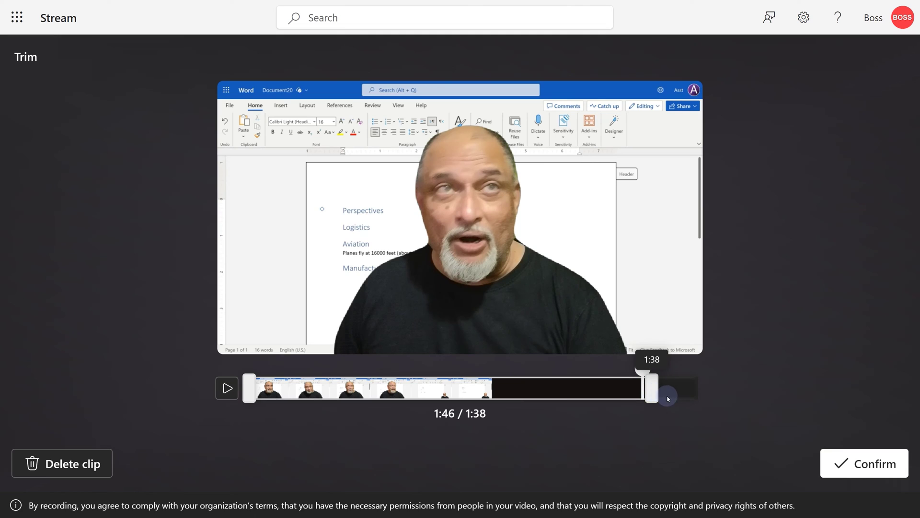
pyautogui.press('Left')
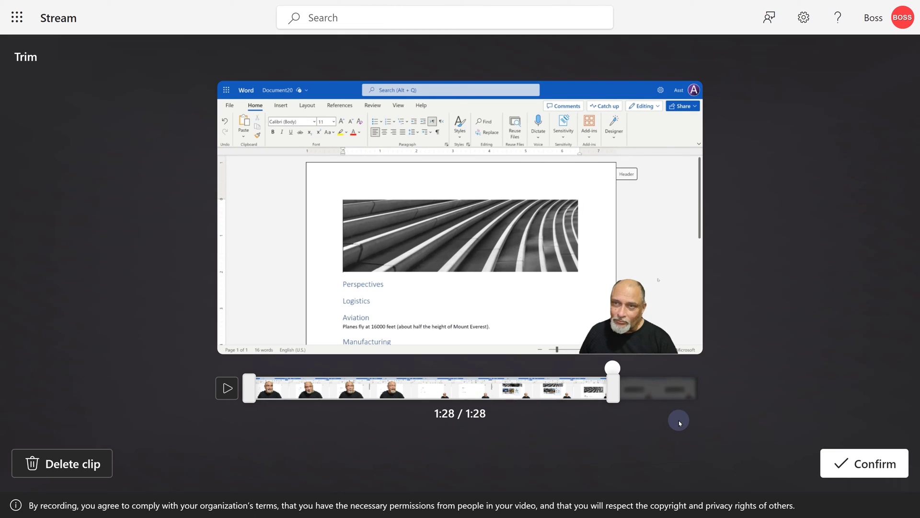
pyautogui.click(874, 461)
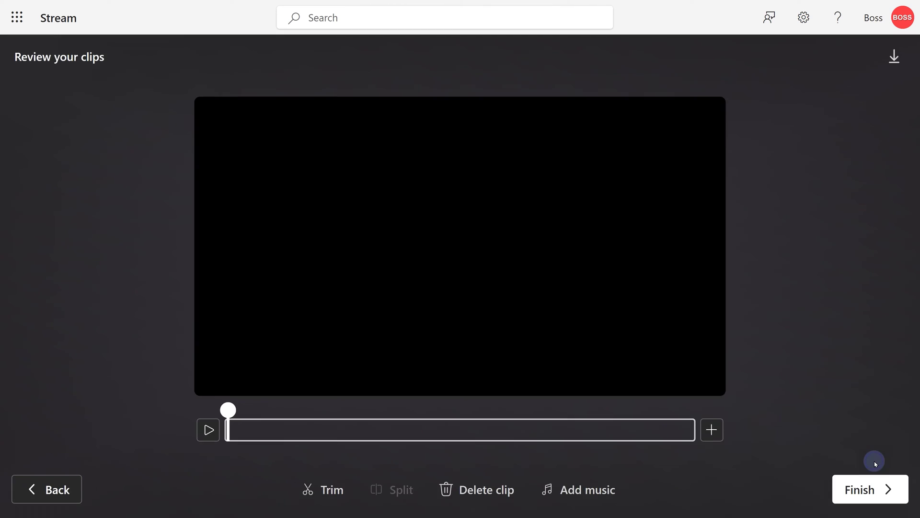
# Split the clip at 0:41, trim the second clip and select it.
pyautogui.click(443, 393)
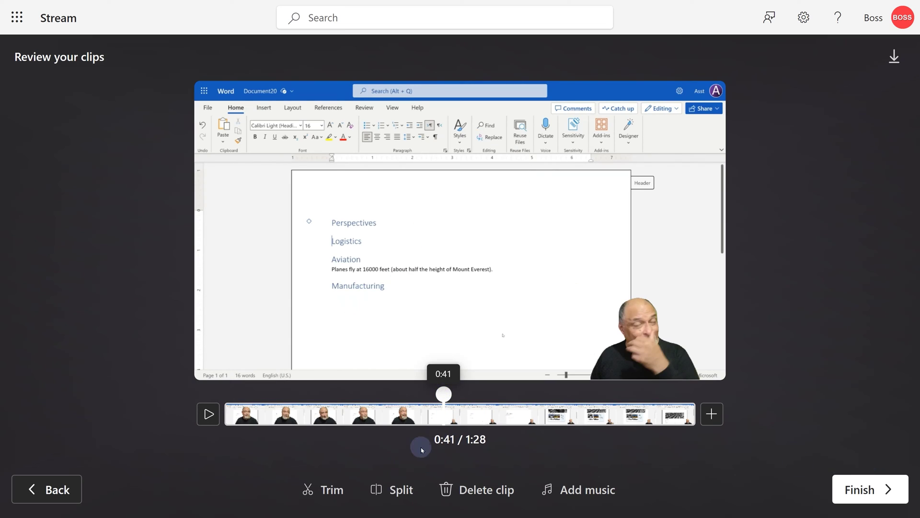
pyautogui.click(393, 488)
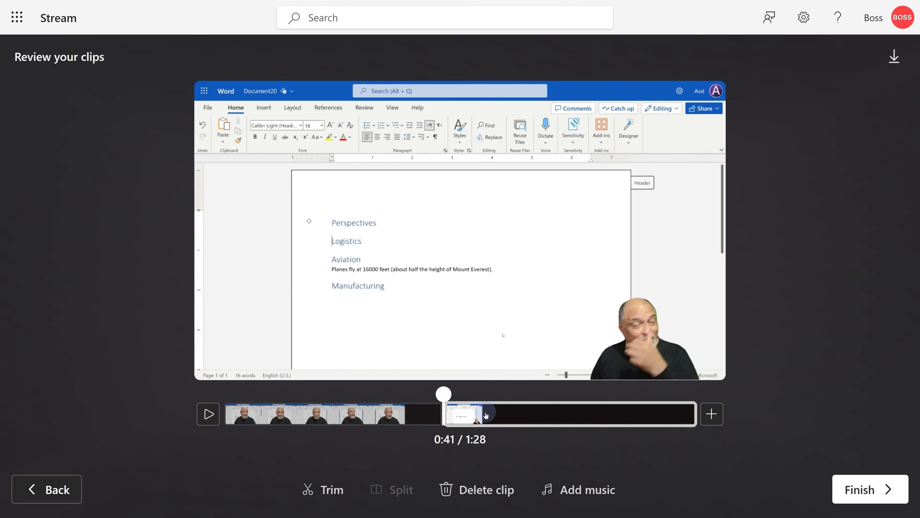
pyautogui.click(485, 415)
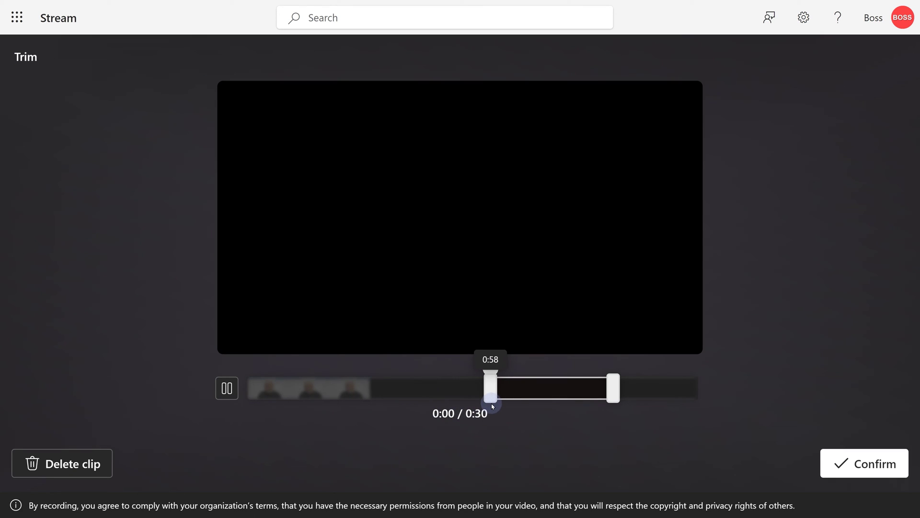
pyautogui.click(856, 467)
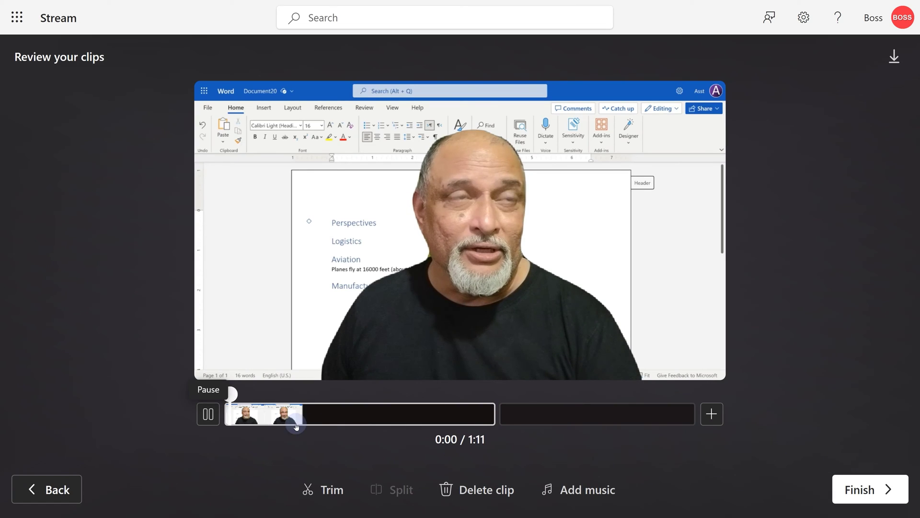
pyautogui.click(600, 415)
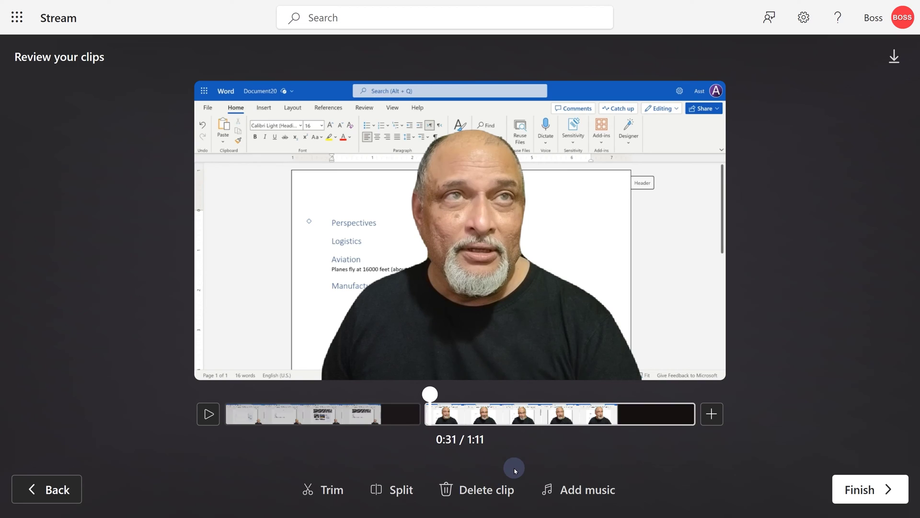
# Add the Supernova background track at volume 9, close the music picker and finish to upload the recording.
pyautogui.click(591, 491)
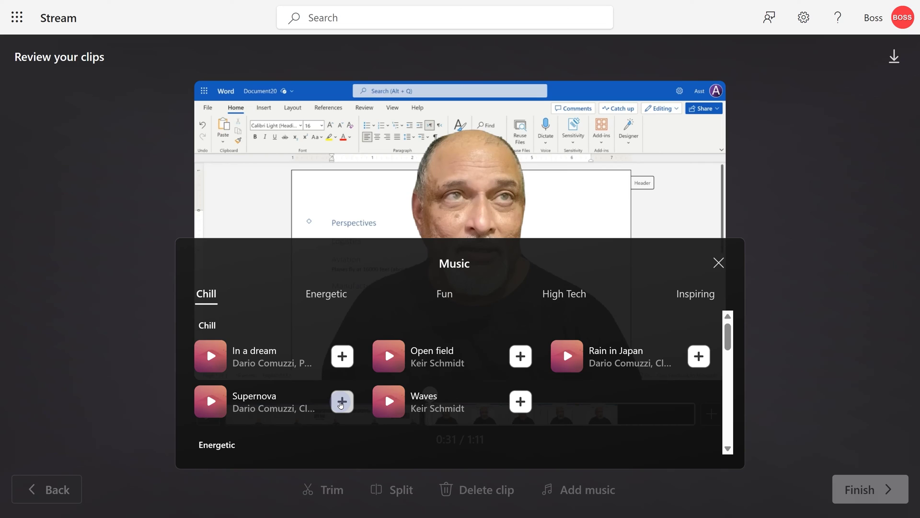
pyautogui.click(342, 403)
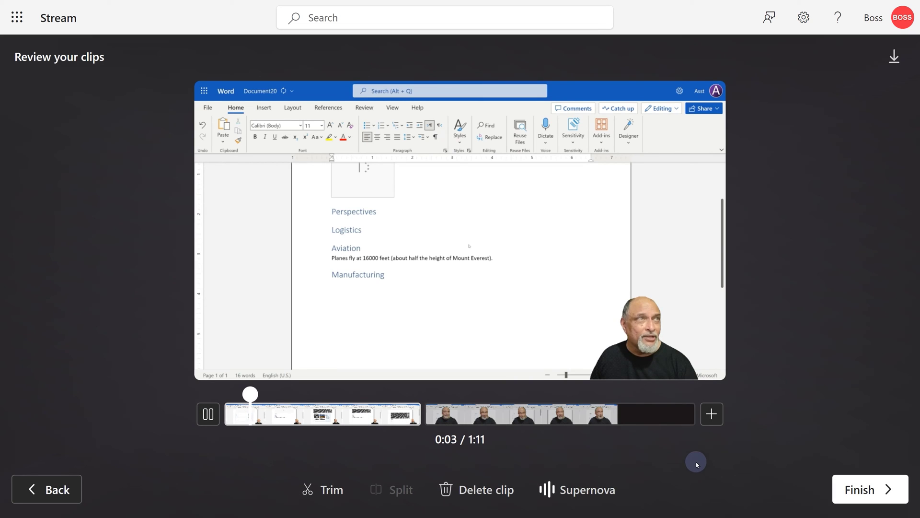
pyautogui.click(210, 421)
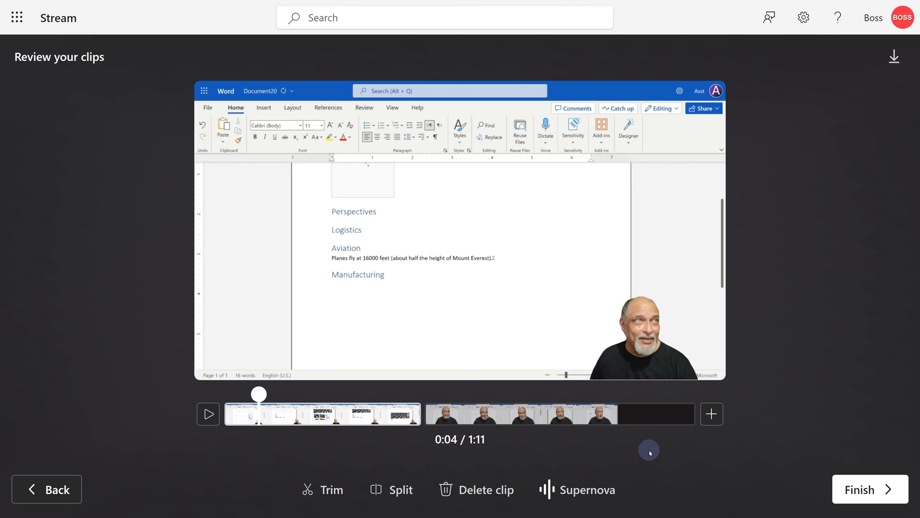
pyautogui.click(572, 484)
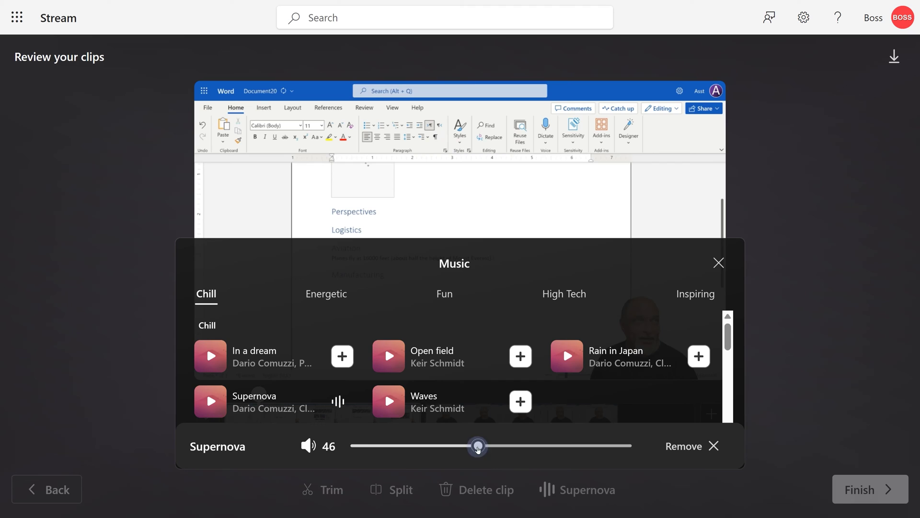
pyautogui.moveTo(388, 446); pyautogui.dragTo(372, 446)
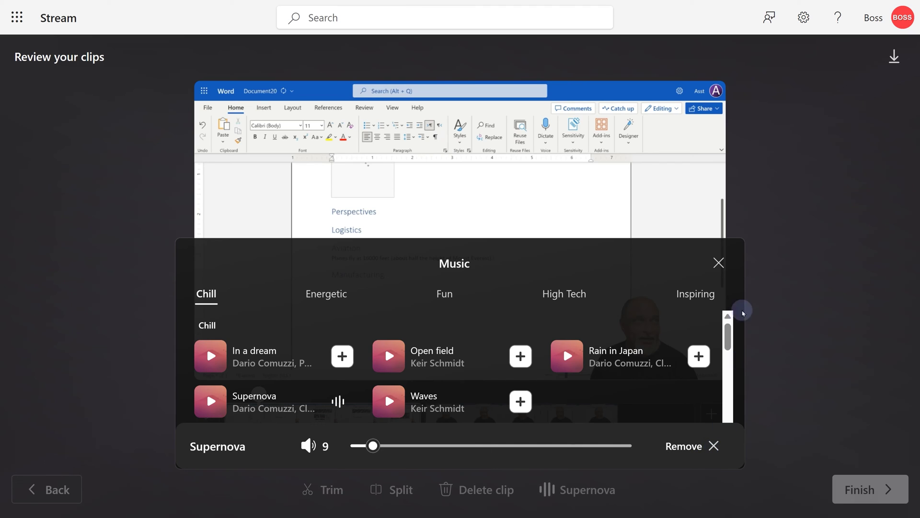
pyautogui.click(718, 263)
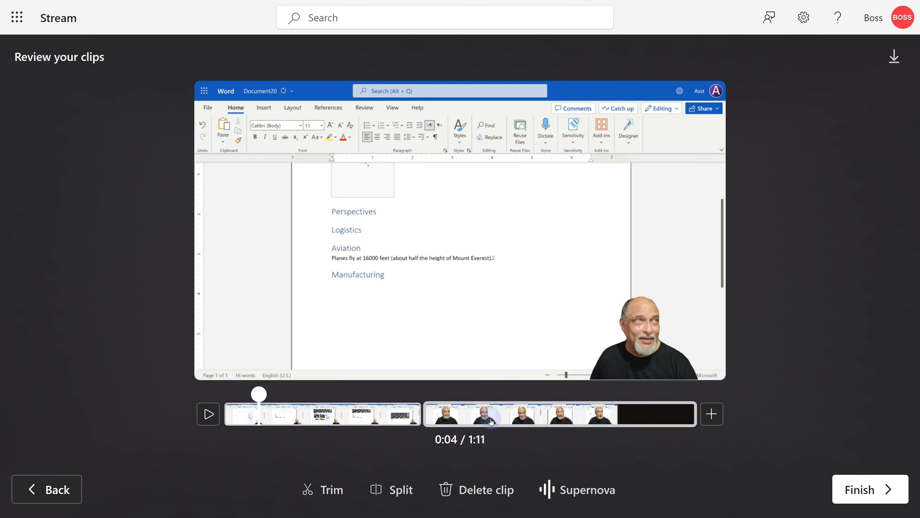
pyautogui.click(875, 489)
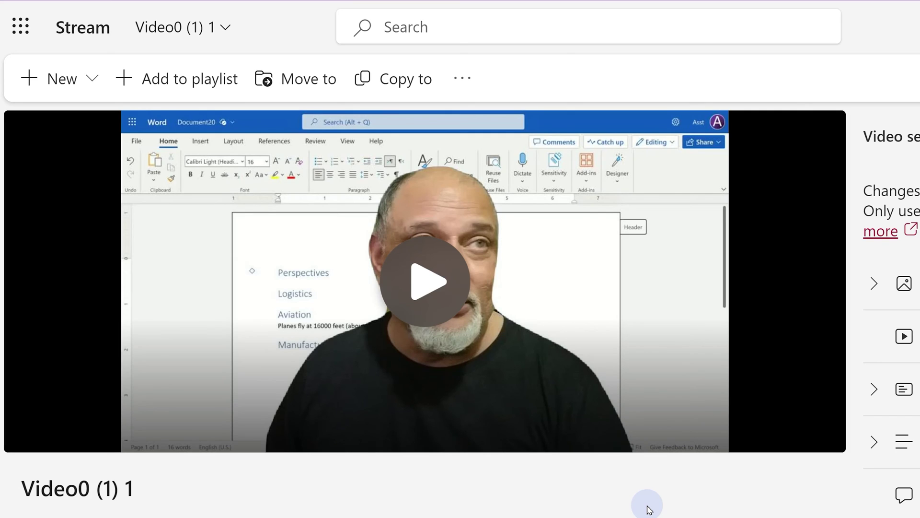
# Rename the uploaded video from 'Video0 (1) 1' to 'Word AI Illustrations'.
pyautogui.click(171, 491)
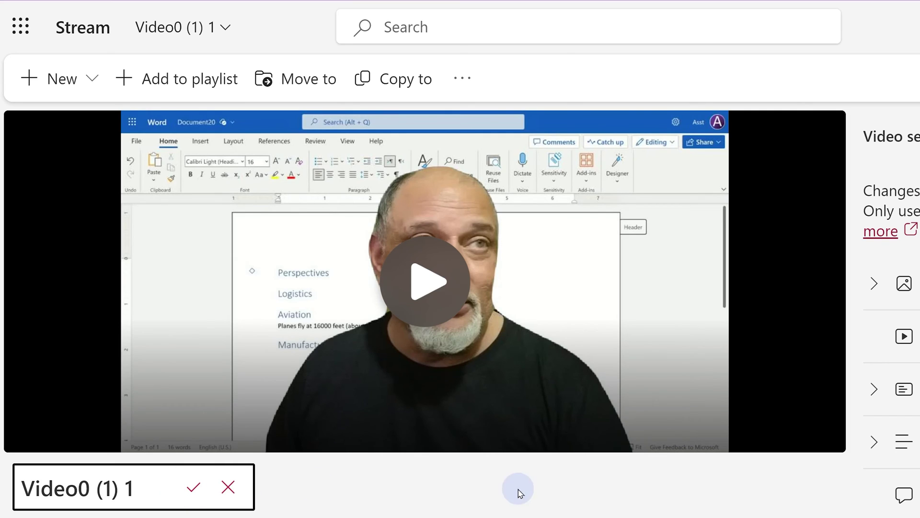
pyautogui.hotkey('ctrl', 'a')
pyautogui.write('Word AI Illustrations')
pyautogui.click(252, 487)
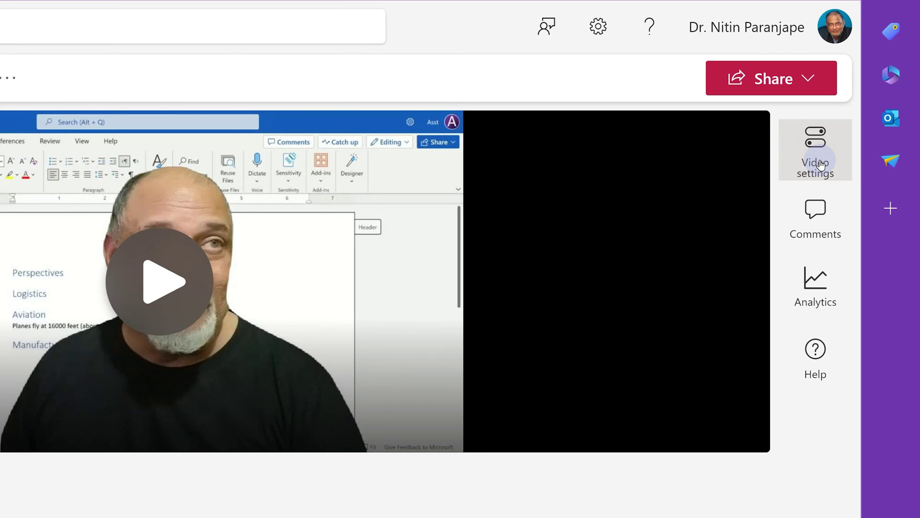
# From Video settings, generate a transcript and captions with English (India) as the spoken language.
pyautogui.click(821, 164)
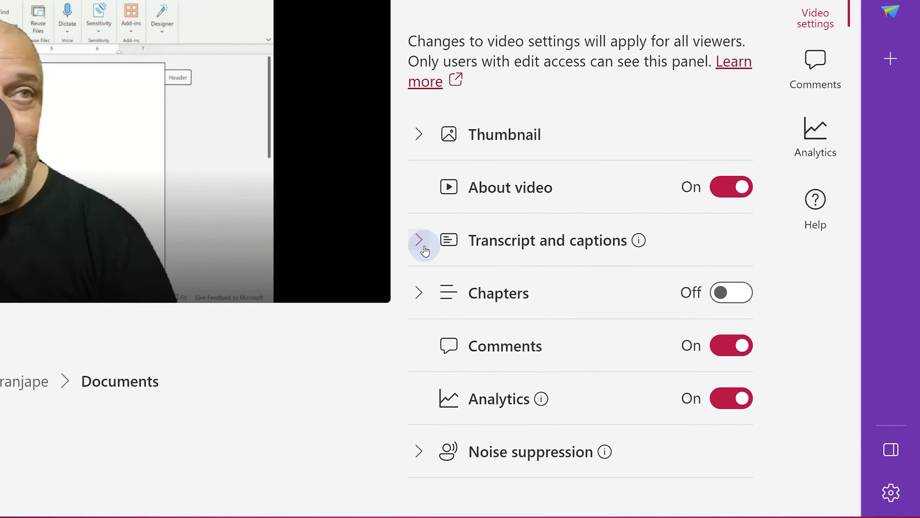
pyautogui.click(424, 247)
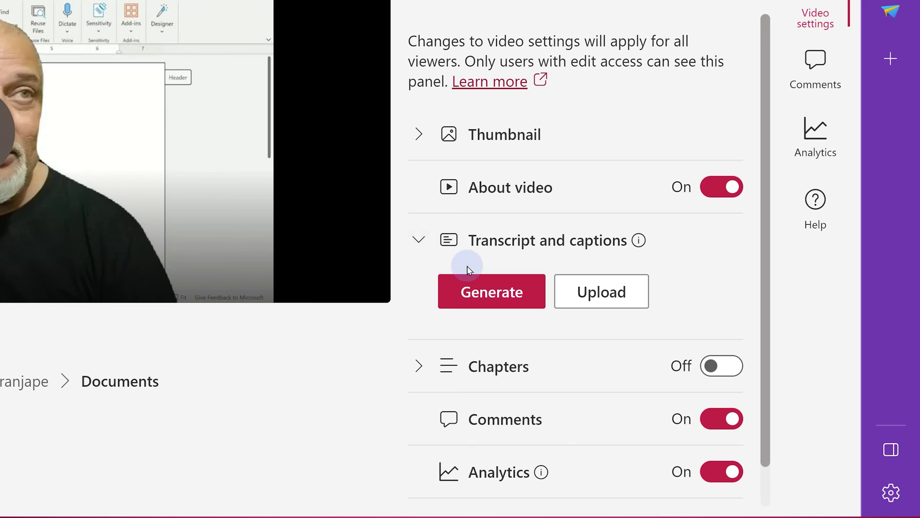
pyautogui.click(481, 295)
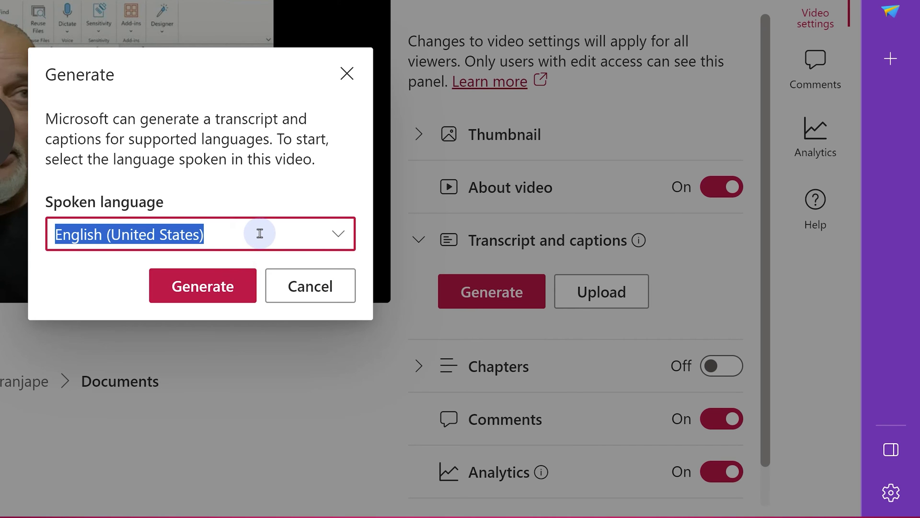
pyautogui.click(315, 240)
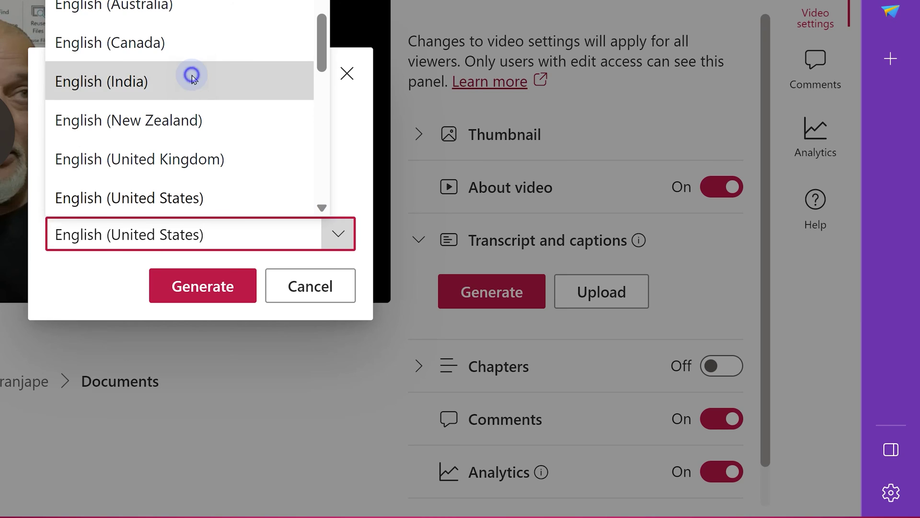
pyautogui.click(192, 79)
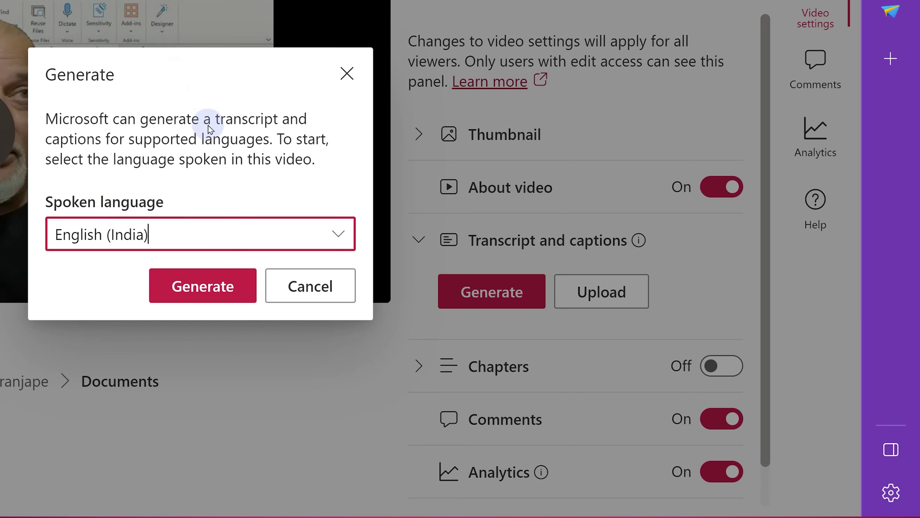
pyautogui.click(338, 234)
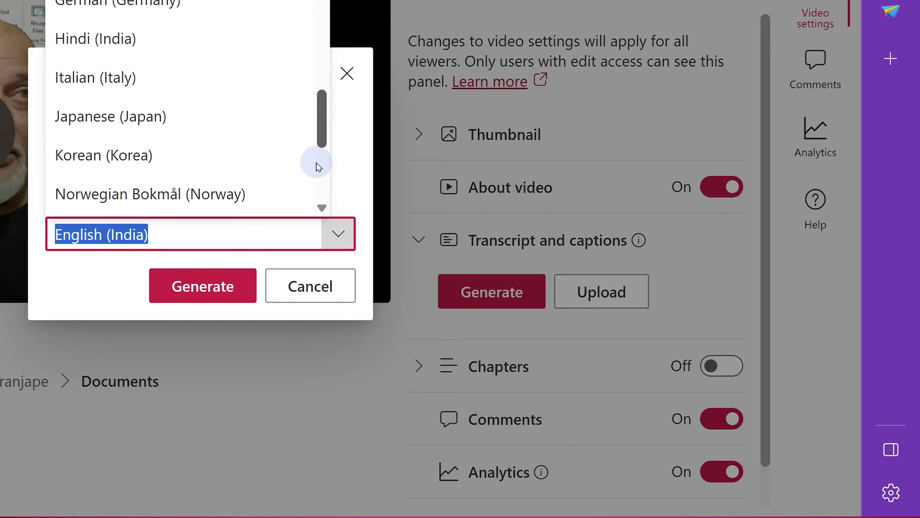
pyautogui.moveTo(324, 36); pyautogui.dragTo(321, 207)
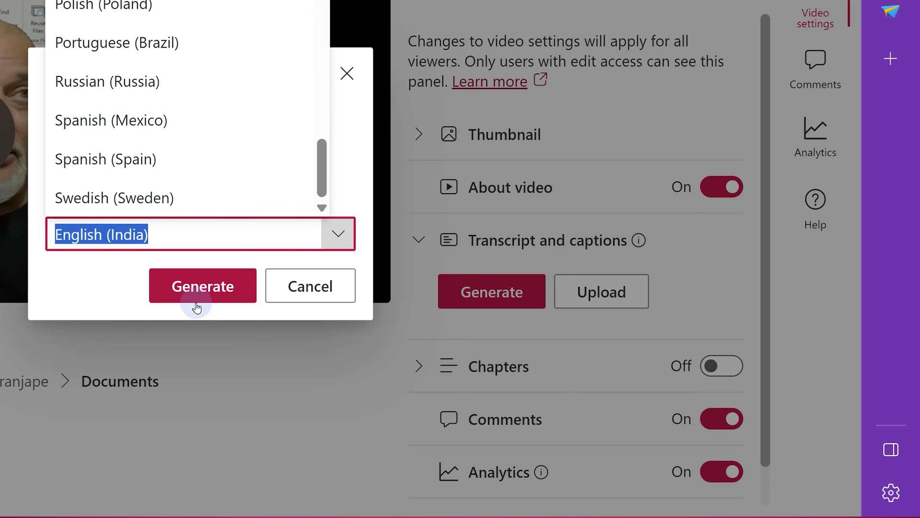
pyautogui.click(199, 286)
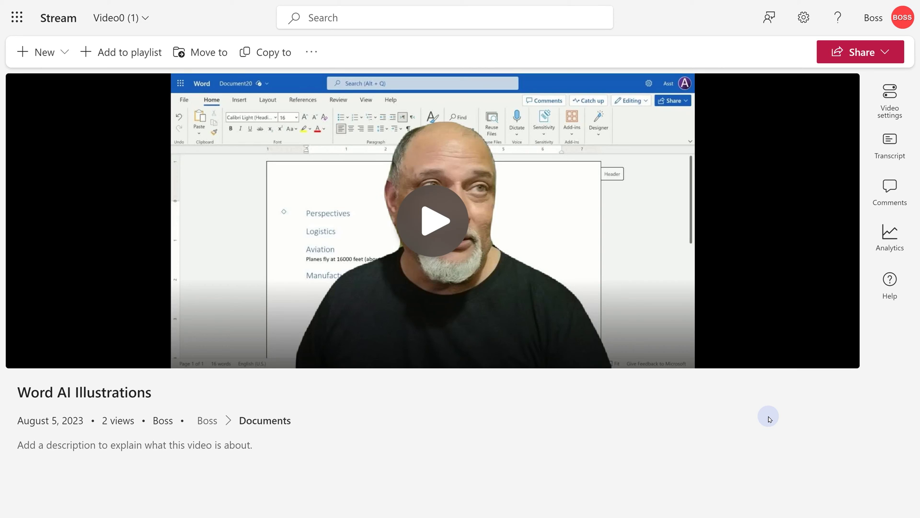
# Search the transcript for 'perspective' and jump playback to its match at 0:57.
pyautogui.click(897, 164)
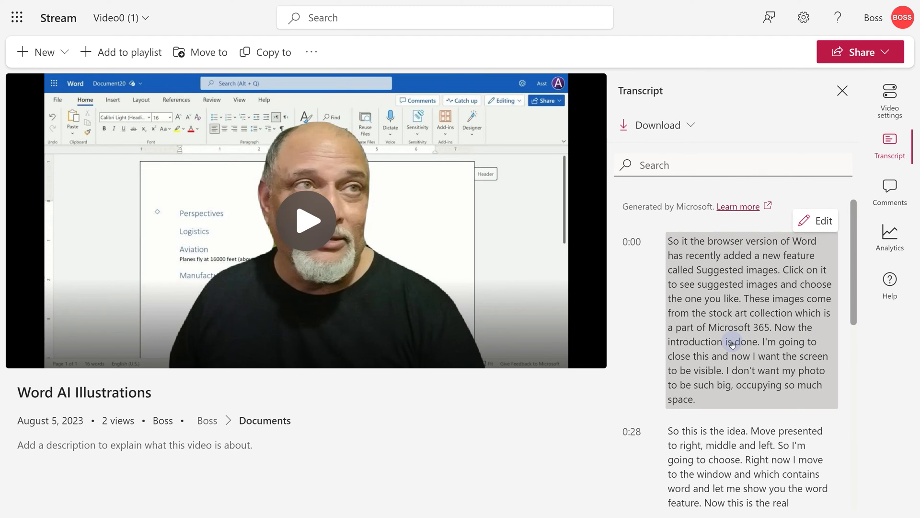
pyautogui.moveTo(752, 320)
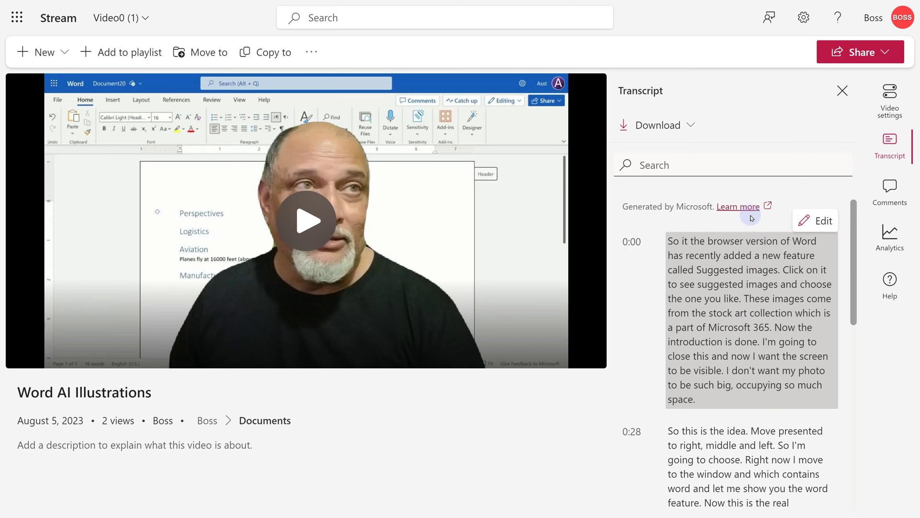
pyautogui.click(700, 158)
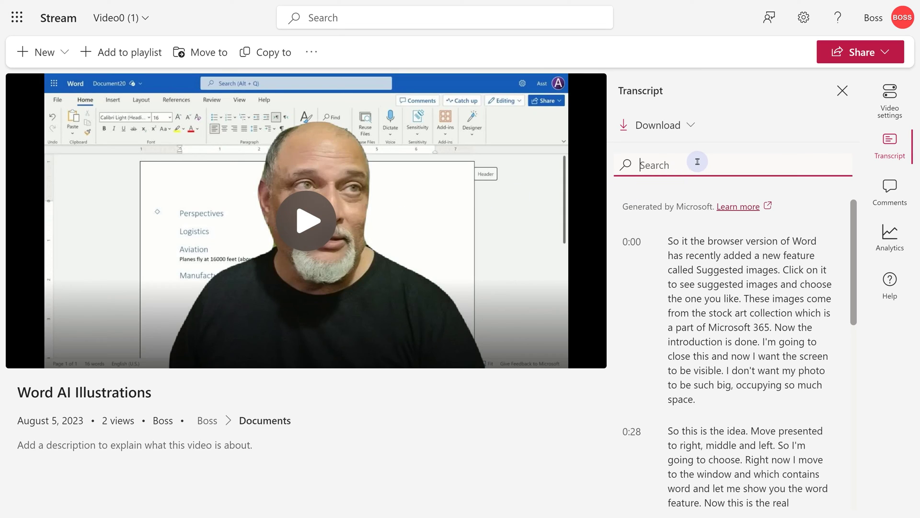
pyautogui.write('p')
pyautogui.write('erspective')
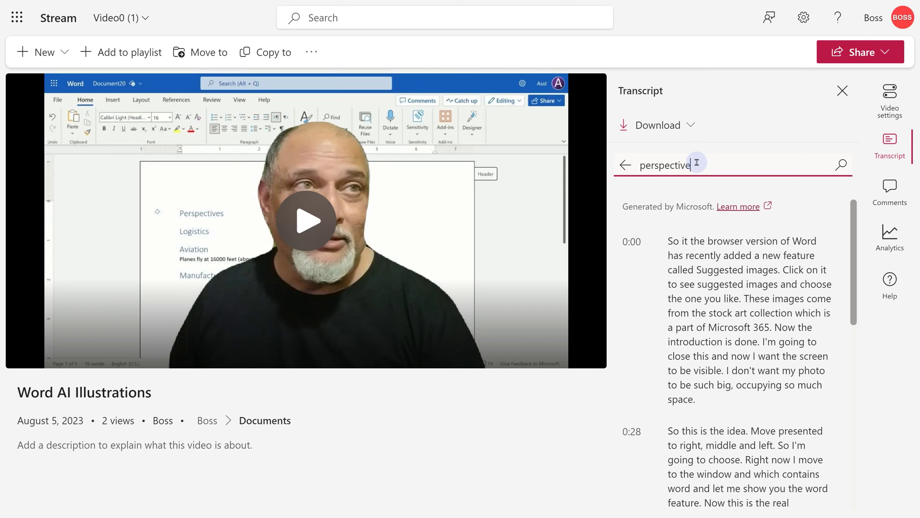
pyautogui.press('Return')
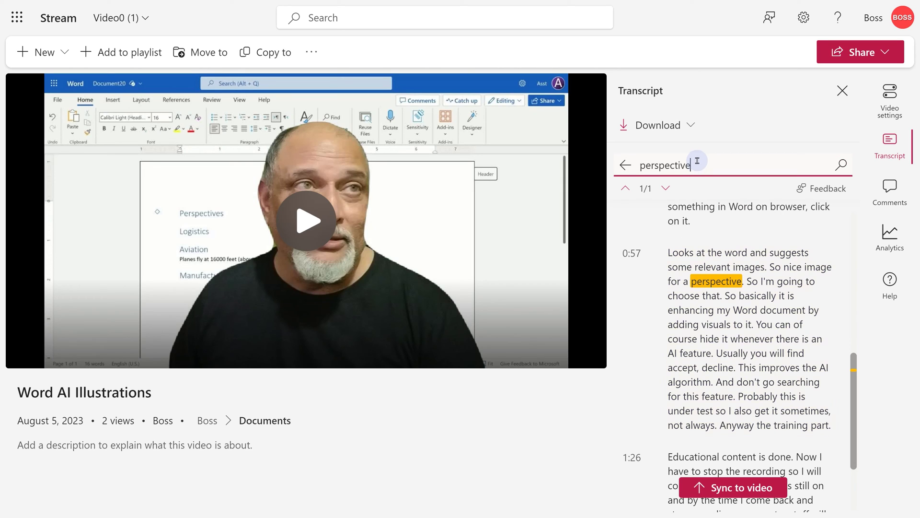
pyautogui.moveTo(734, 282)
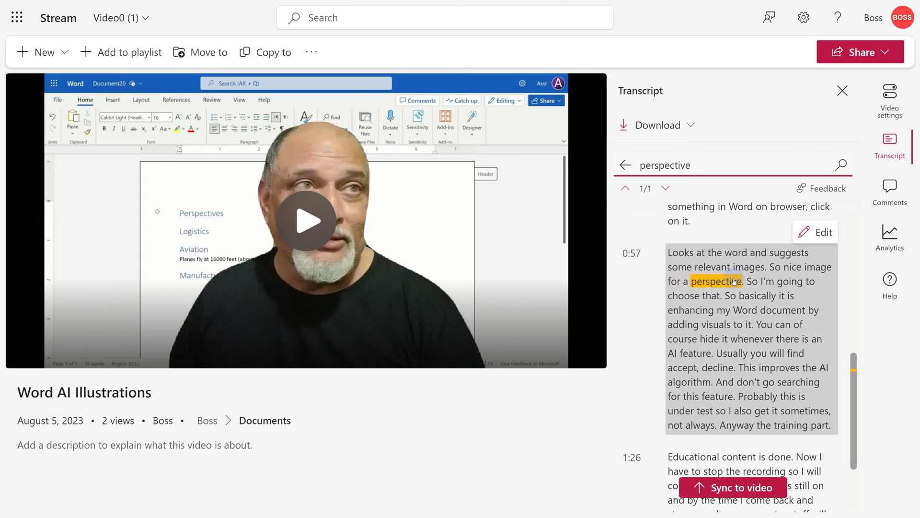
pyautogui.click(734, 281)
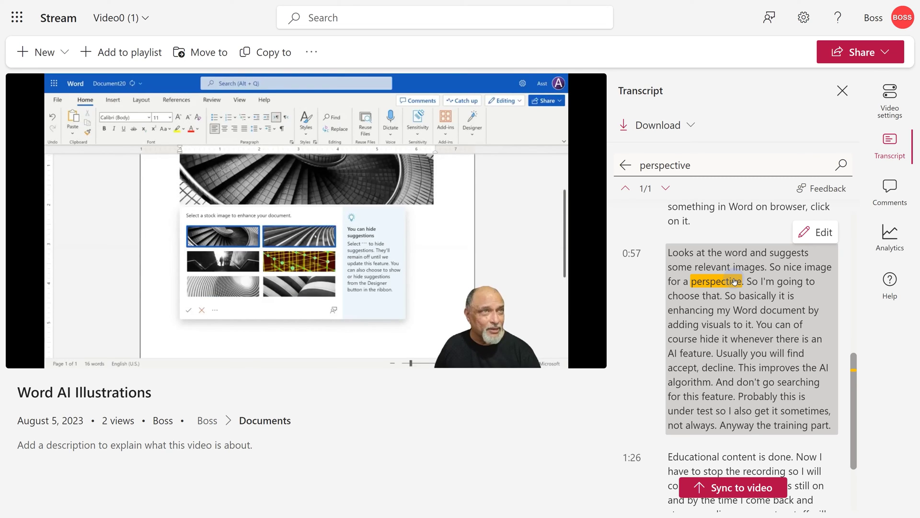
pyautogui.click(737, 293)
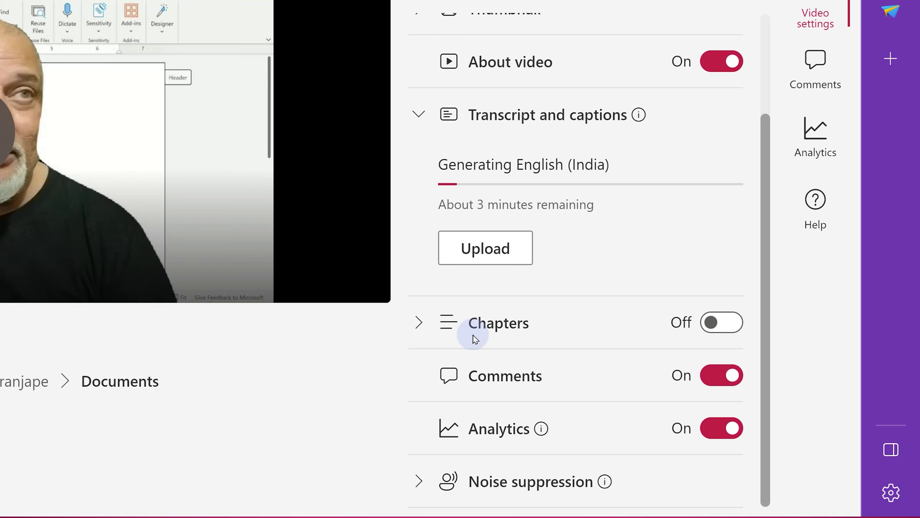
# Switch Chapters on for the video, then expand the Noise suppression options.
pyautogui.click(418, 325)
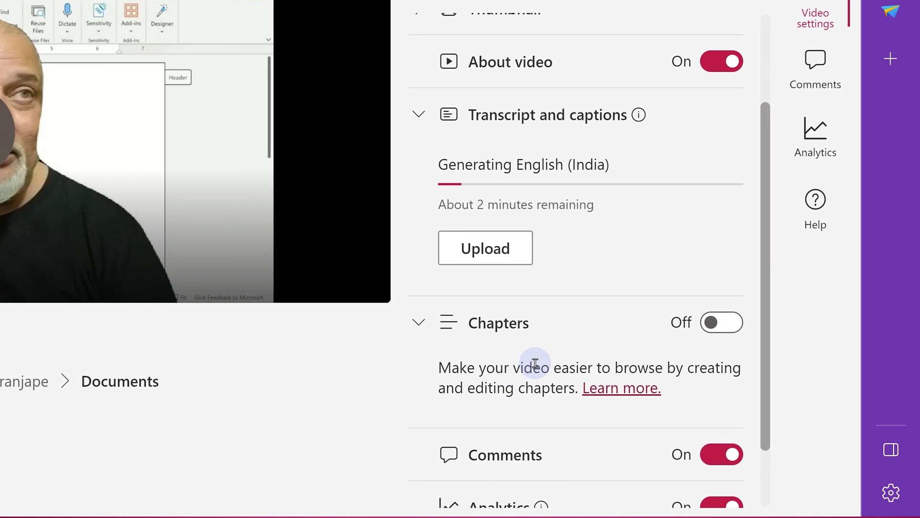
pyautogui.click(711, 324)
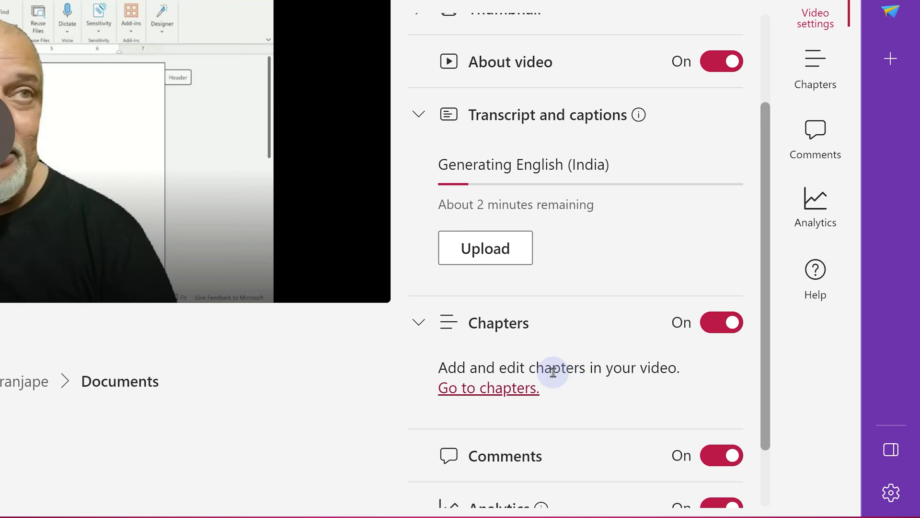
pyautogui.click(417, 324)
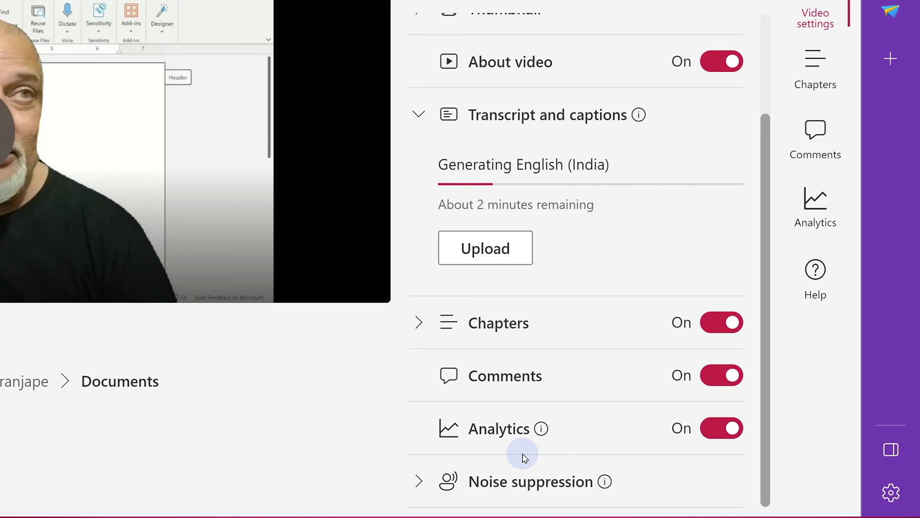
pyautogui.click(416, 482)
pyautogui.scroll(-2, 610, 376)
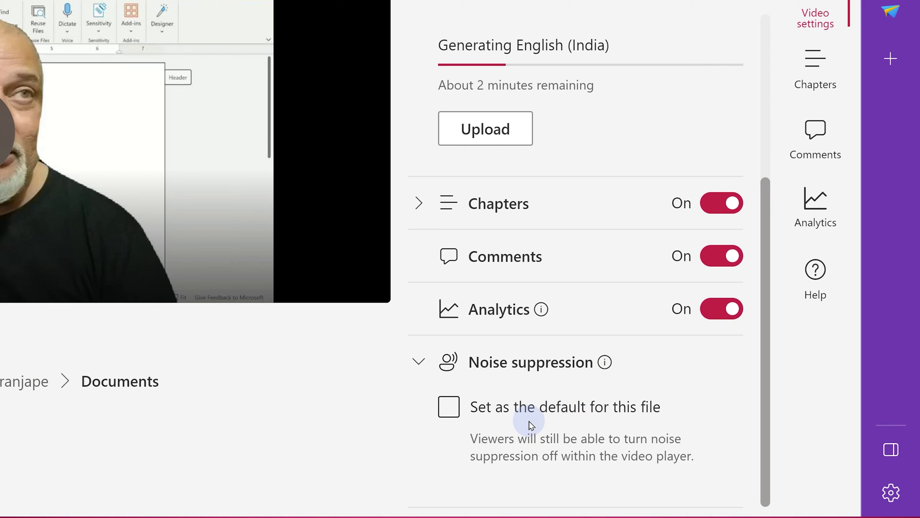
pyautogui.scroll(4, 529, 422)
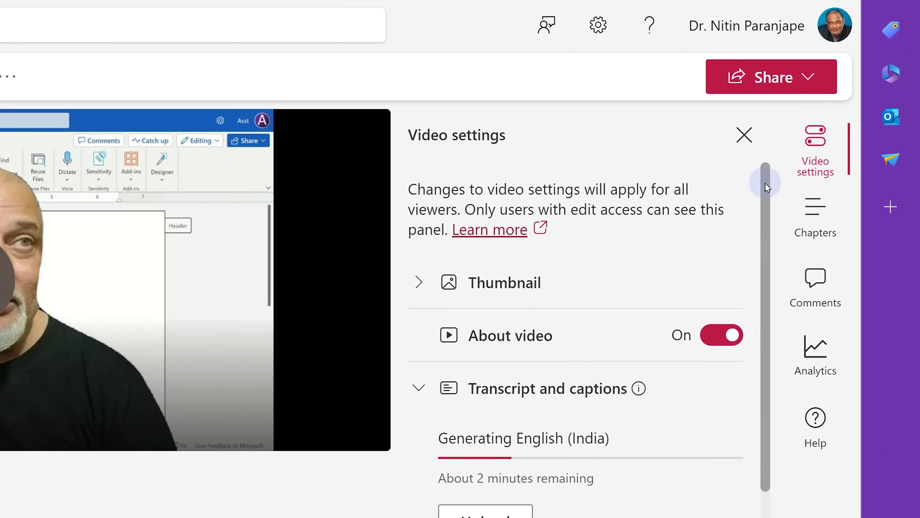
# Show the video's Share dialog and close it again.
pyautogui.click(810, 77)
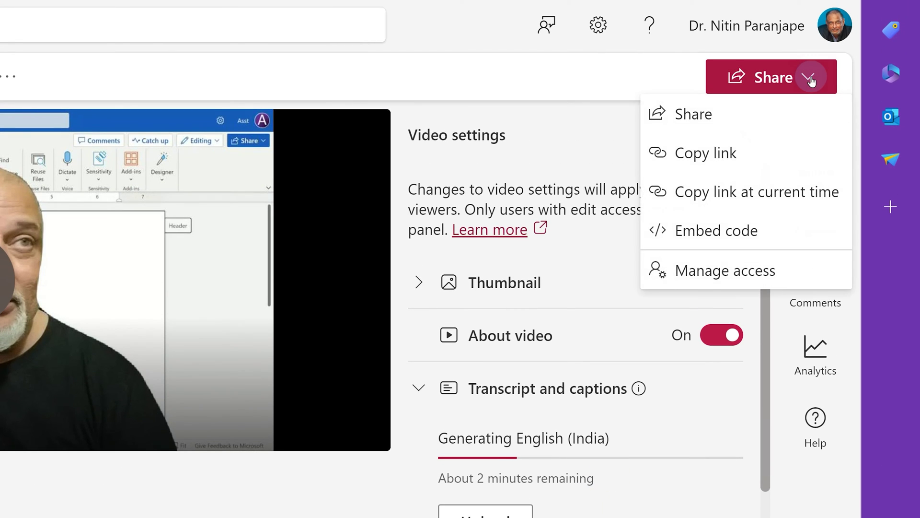
pyautogui.click(768, 106)
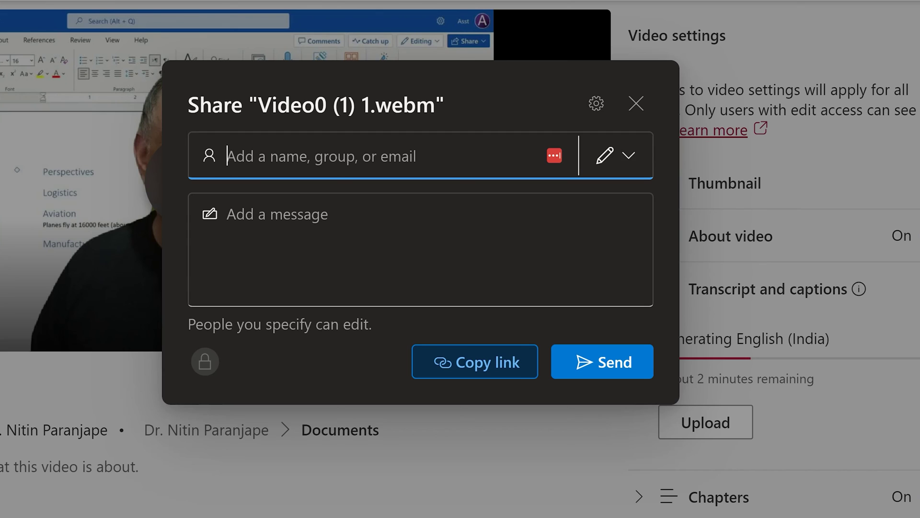
pyautogui.click(636, 103)
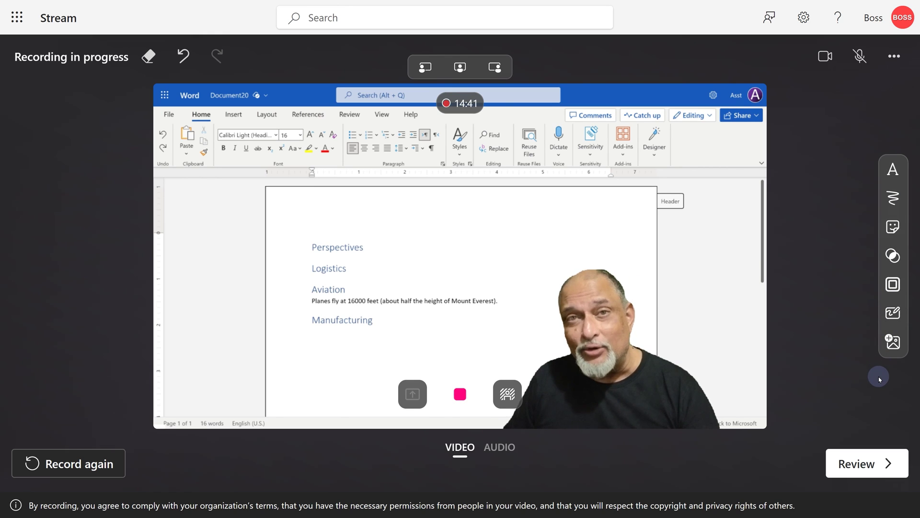
# Add a Modern-style 'Amazing' text label and draw a yellow circle around Perspectives.
pyautogui.click(890, 166)
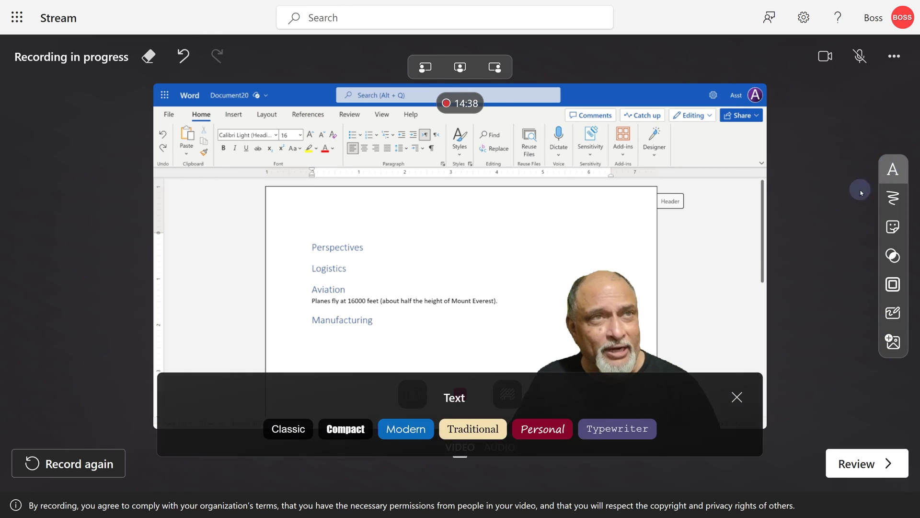
pyautogui.click(401, 429)
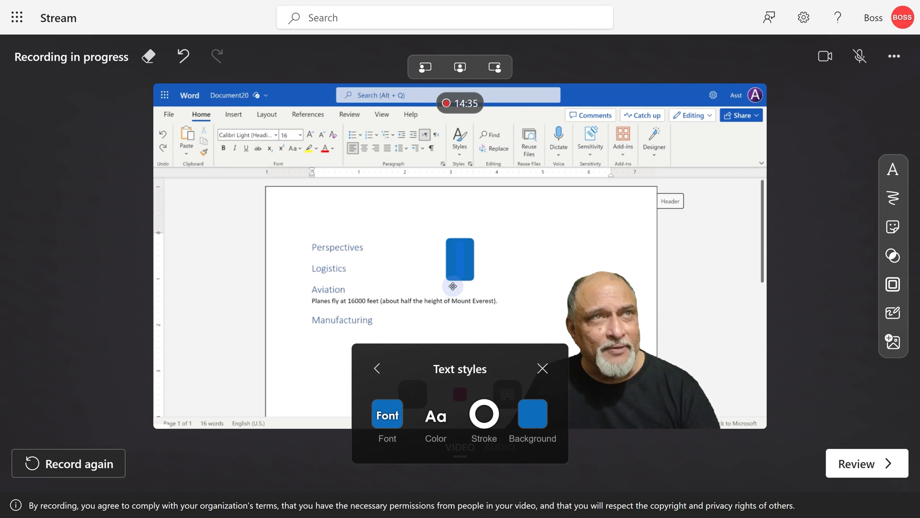
pyautogui.write('Amazing')
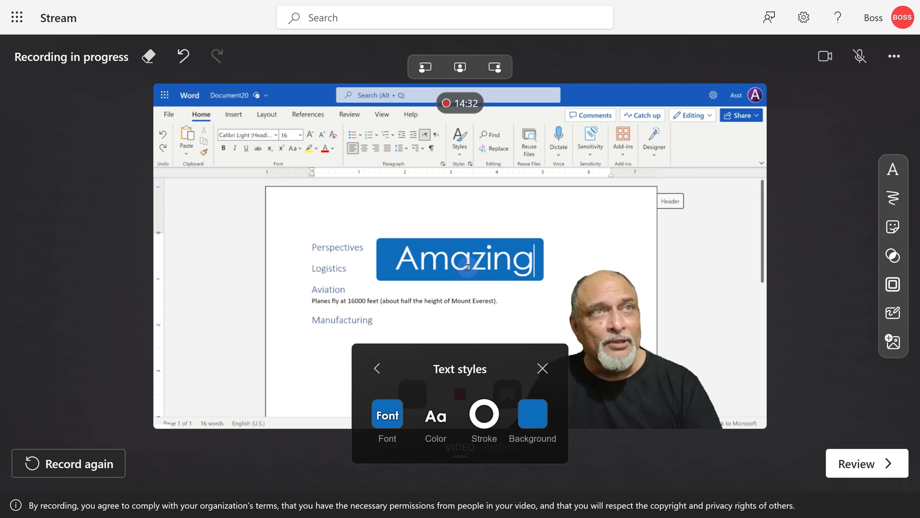
pyautogui.click(894, 198)
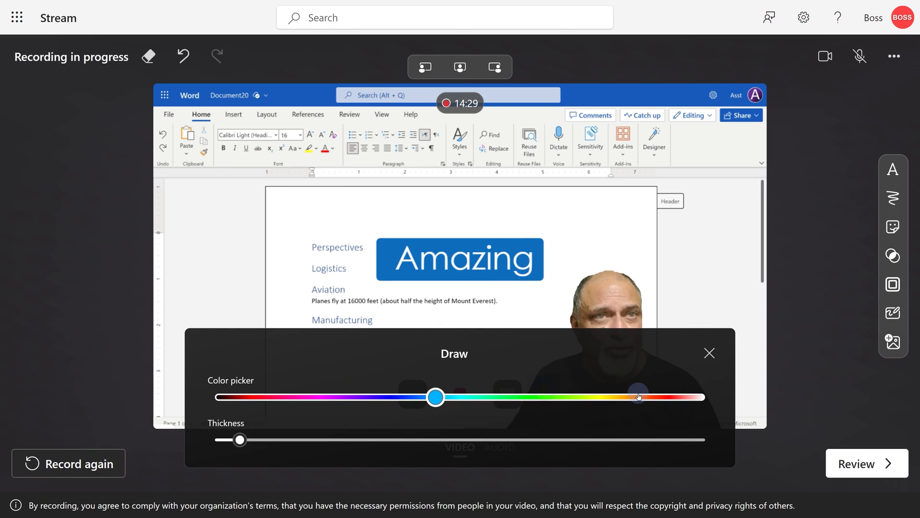
pyautogui.click(638, 396)
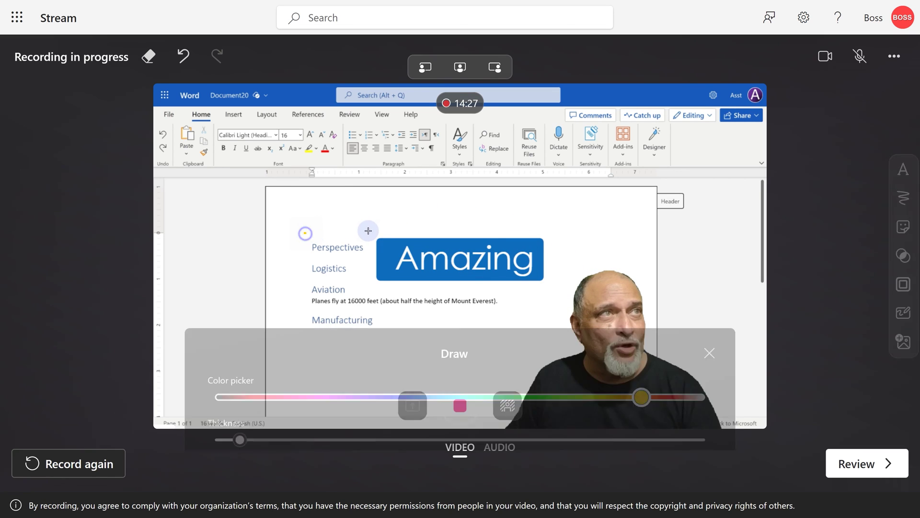
pyautogui.moveTo(305, 233); pyautogui.dragTo(309, 233)
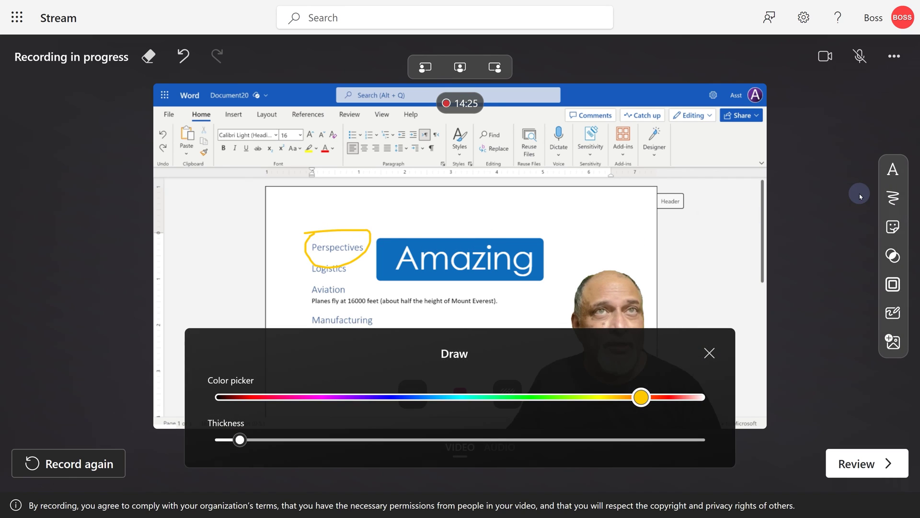
# Browse the stickers, try two colour filters including a yellow tint, then clear all filters.
pyautogui.click(890, 231)
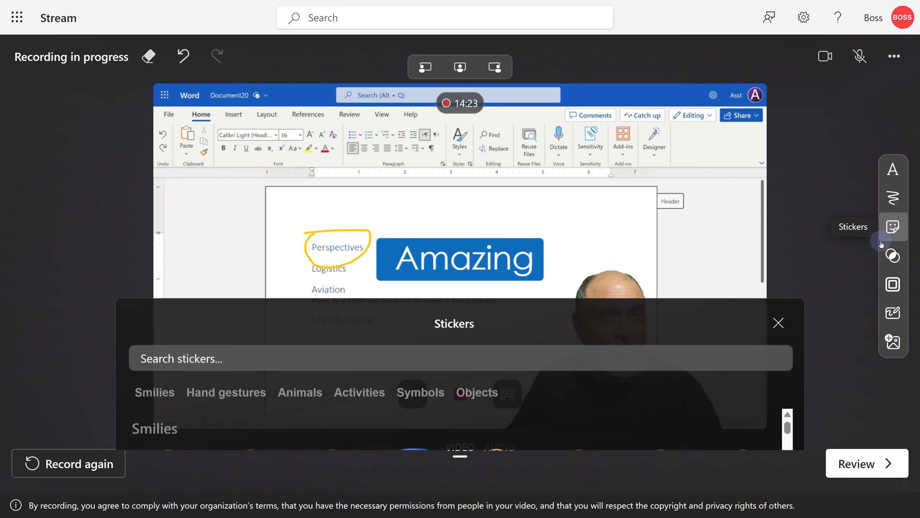
pyautogui.scroll(-2, 788, 434)
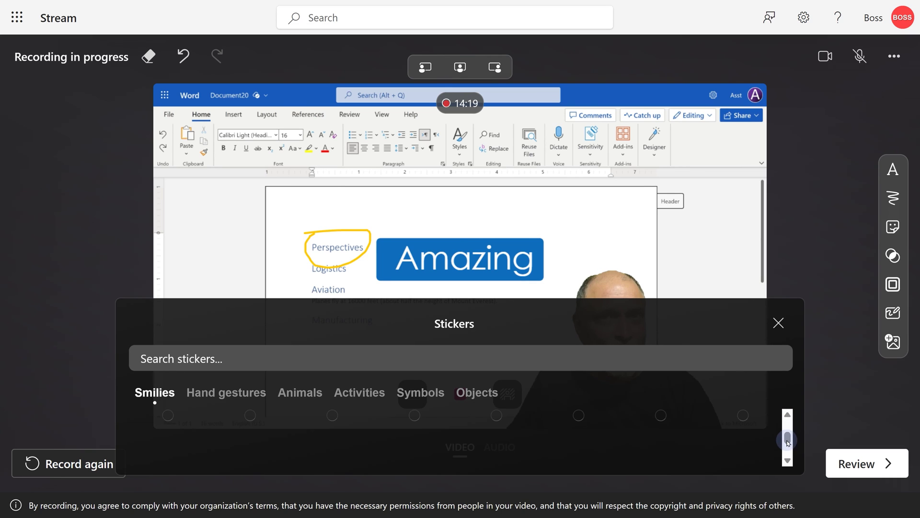
pyautogui.scroll(2, 788, 425)
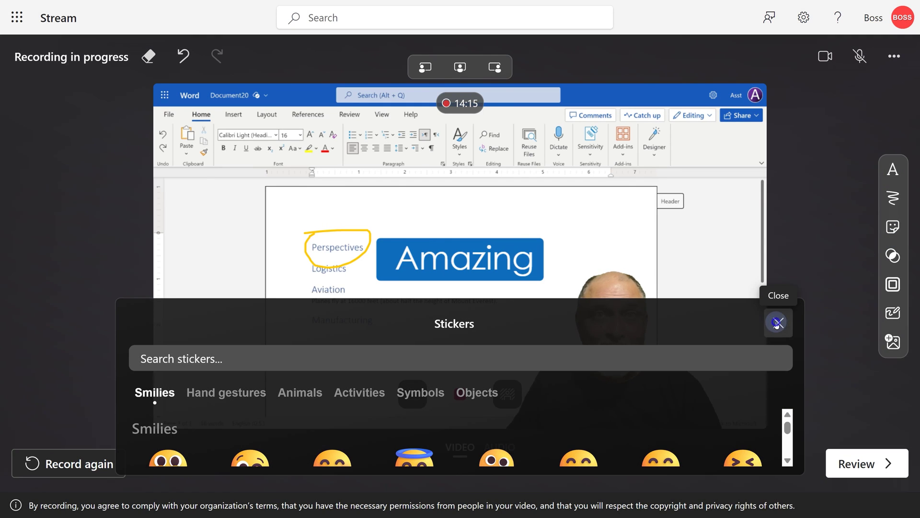
pyautogui.click(778, 322)
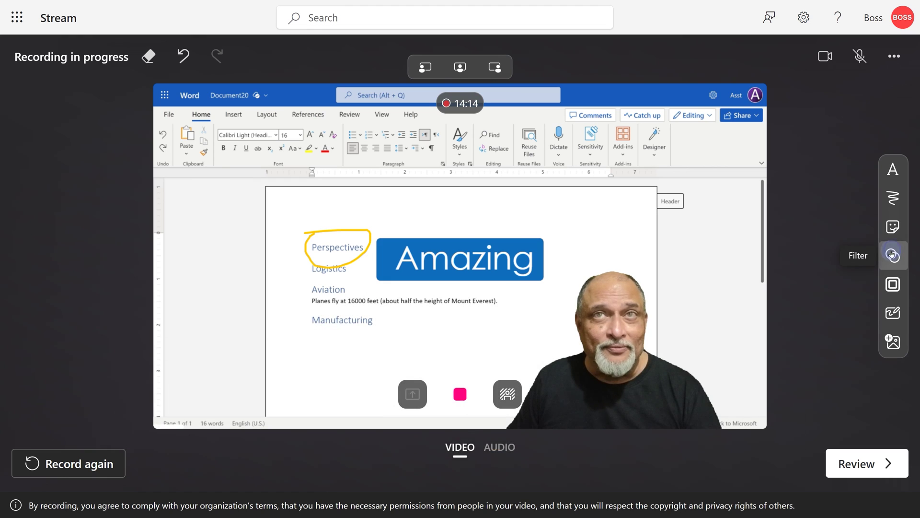
pyautogui.click(893, 255)
pyautogui.scroll(-2, 647, 421)
pyautogui.click(626, 424)
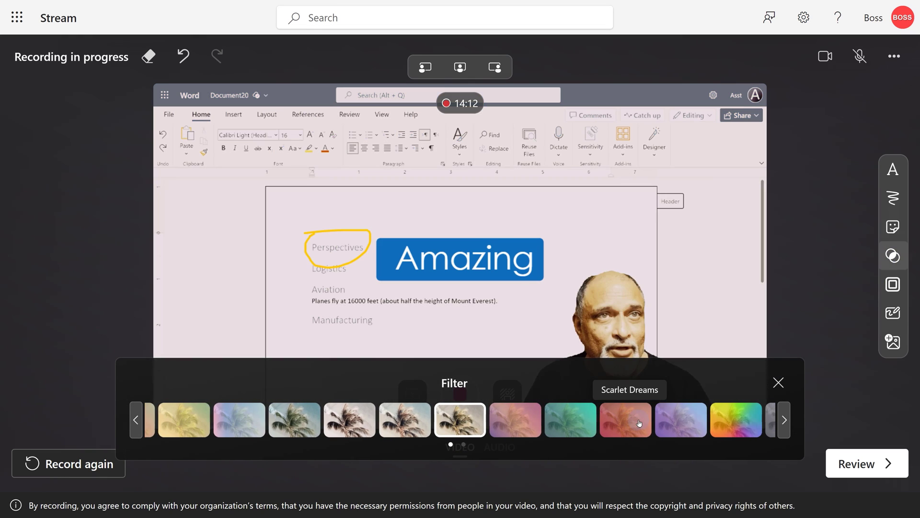
pyautogui.click(632, 425)
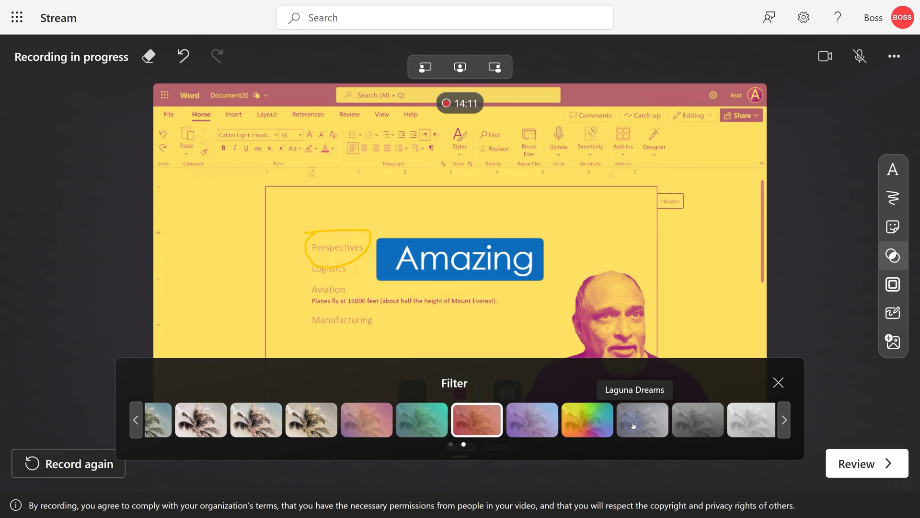
pyautogui.click(135, 432)
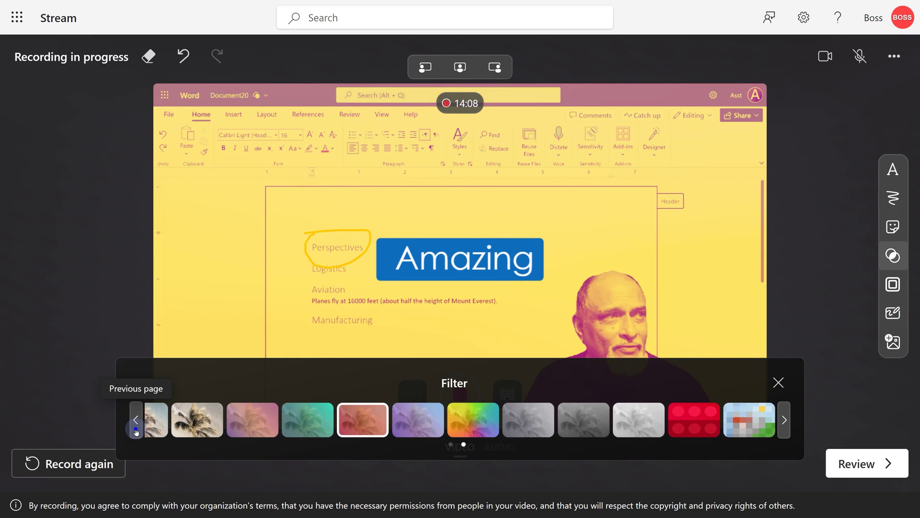
pyautogui.click(140, 430)
pyautogui.click(172, 419)
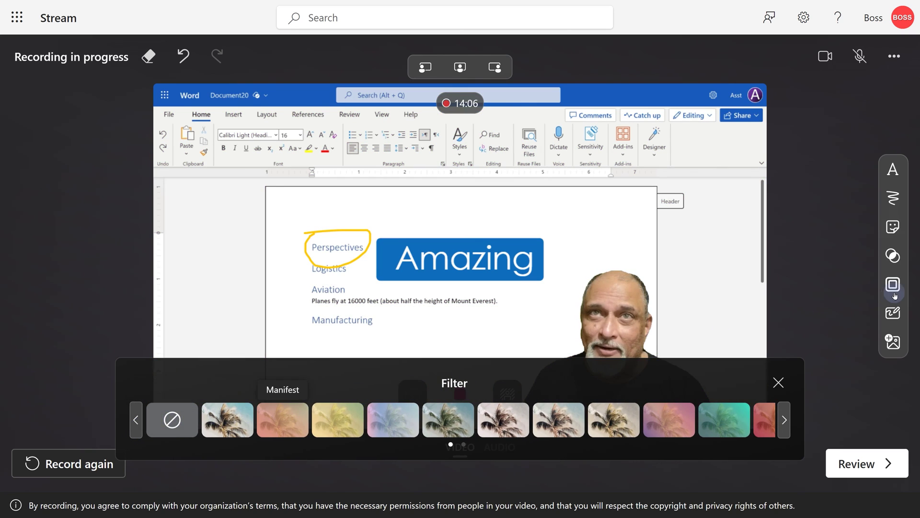
# Close the filters, try the purple frame, then clear the frame from the recording.
pyautogui.click(779, 382)
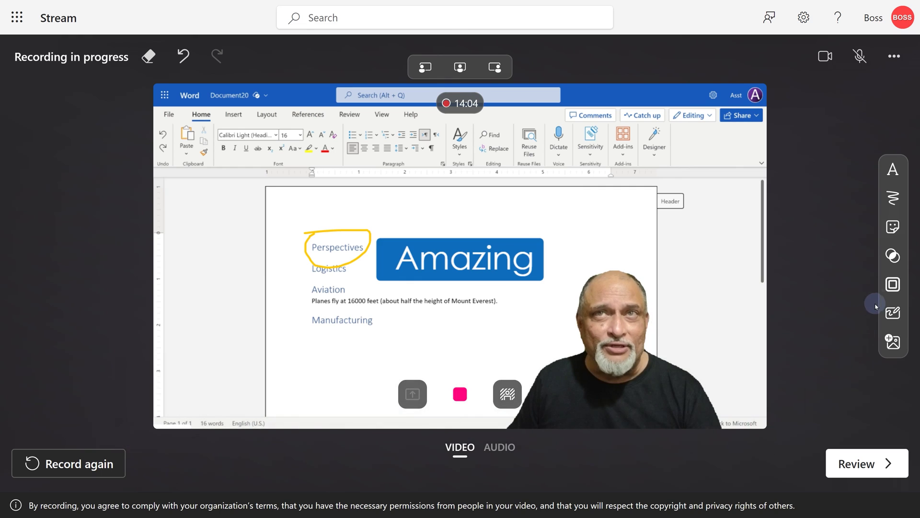
pyautogui.click(893, 284)
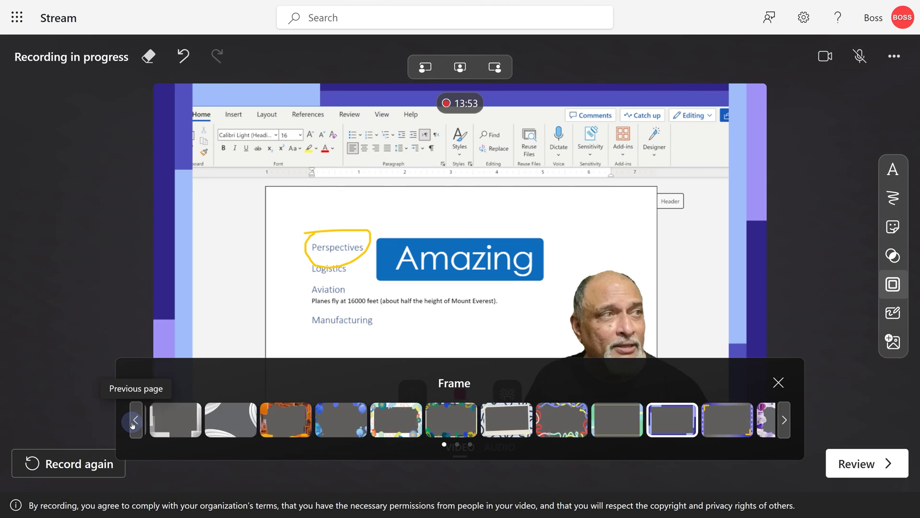
pyautogui.click(135, 419)
pyautogui.click(171, 420)
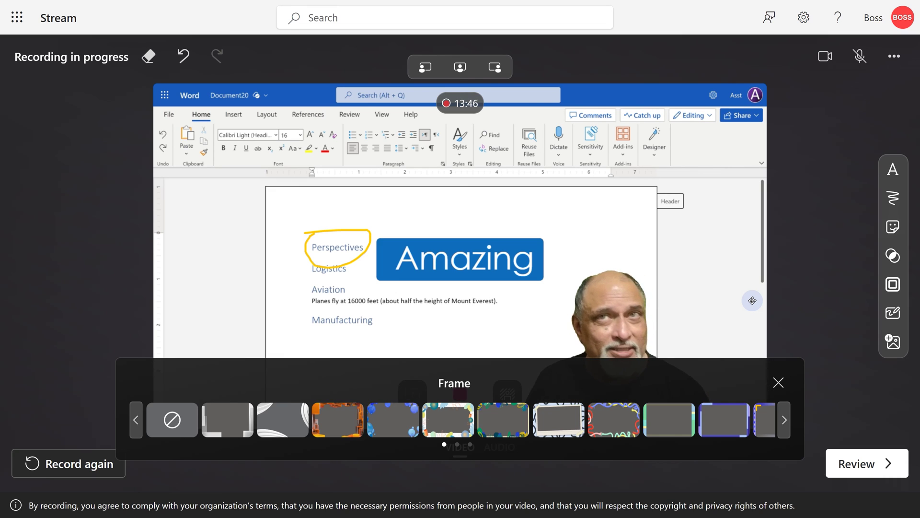
# Add a lined notebook board, widen its split-screen share and move the webcam overlay to bottom centre.
pyautogui.click(899, 313)
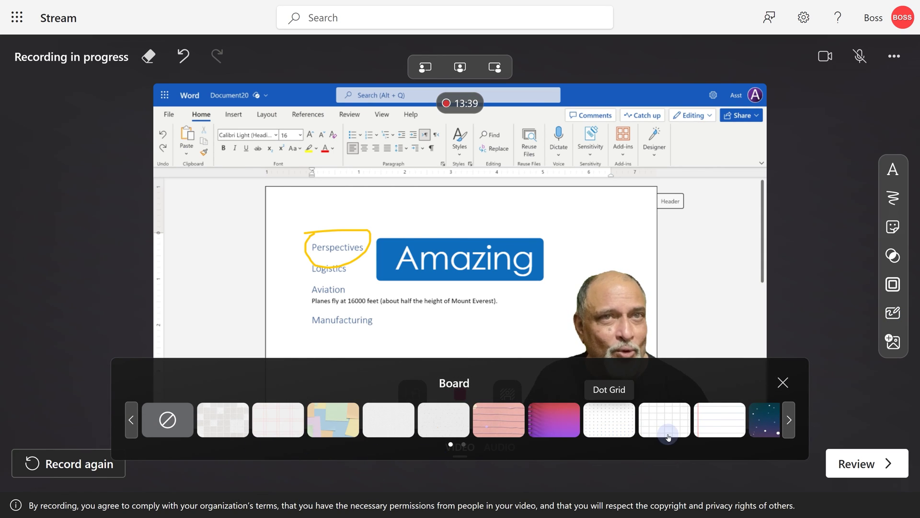
pyautogui.click(711, 423)
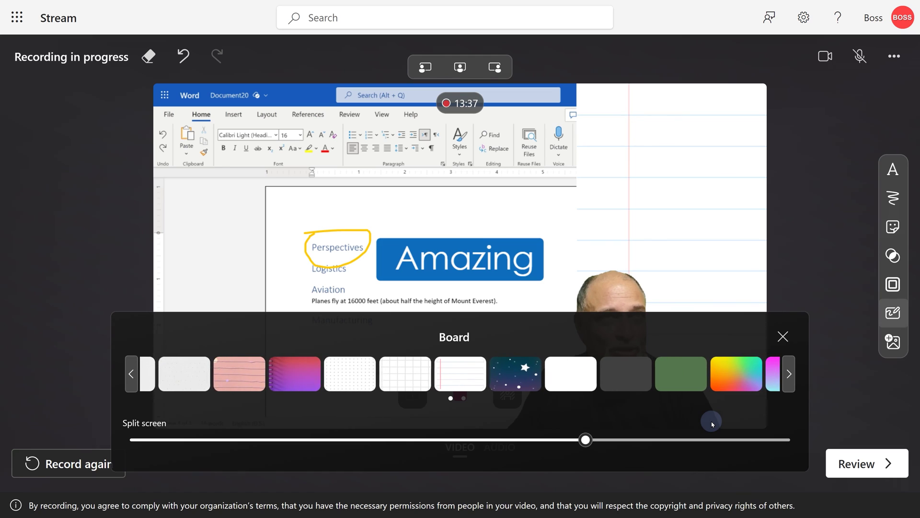
pyautogui.moveTo(586, 440)
pyautogui.mouseDown()
pyautogui.moveTo(555, 447)
pyautogui.moveTo(539, 440)
pyautogui.mouseUp()
pyautogui.click(783, 336)
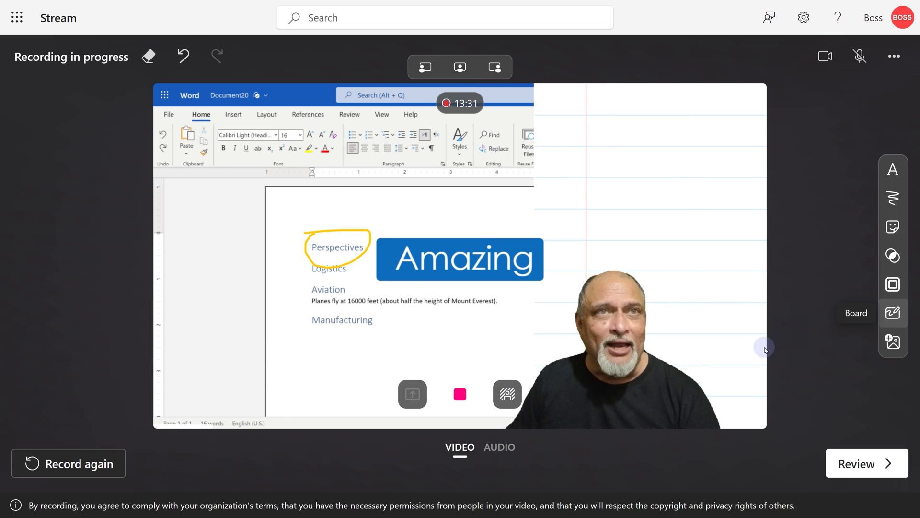
pyautogui.moveTo(645, 405); pyautogui.dragTo(360, 418)
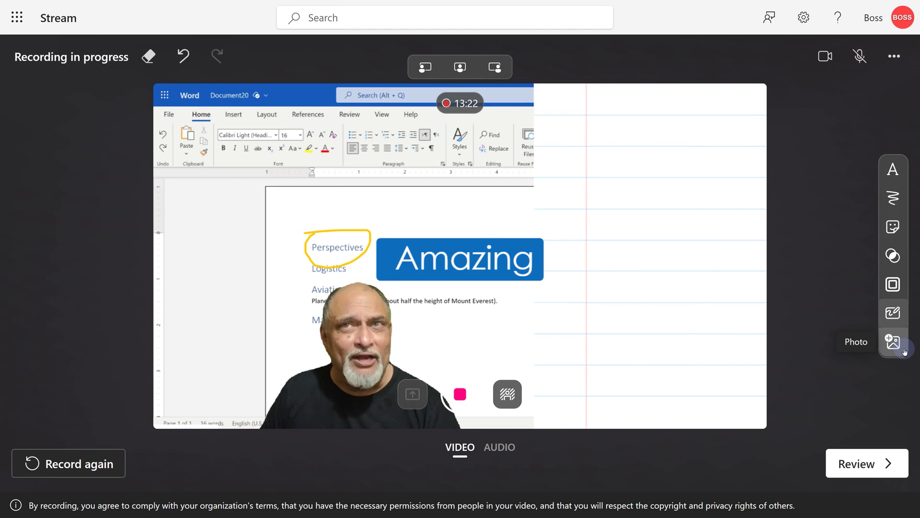
# Bring up the Add photo option and dismiss it without adding an image.
pyautogui.click(896, 344)
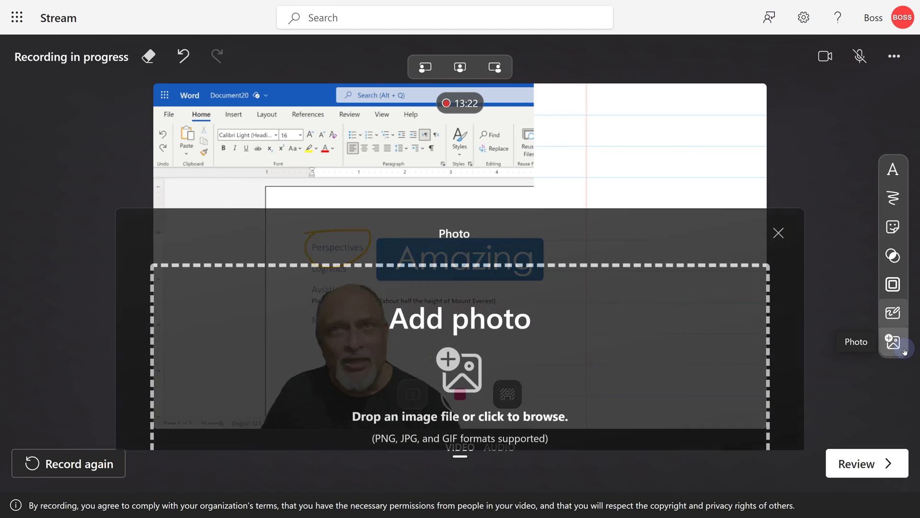
pyautogui.click(778, 233)
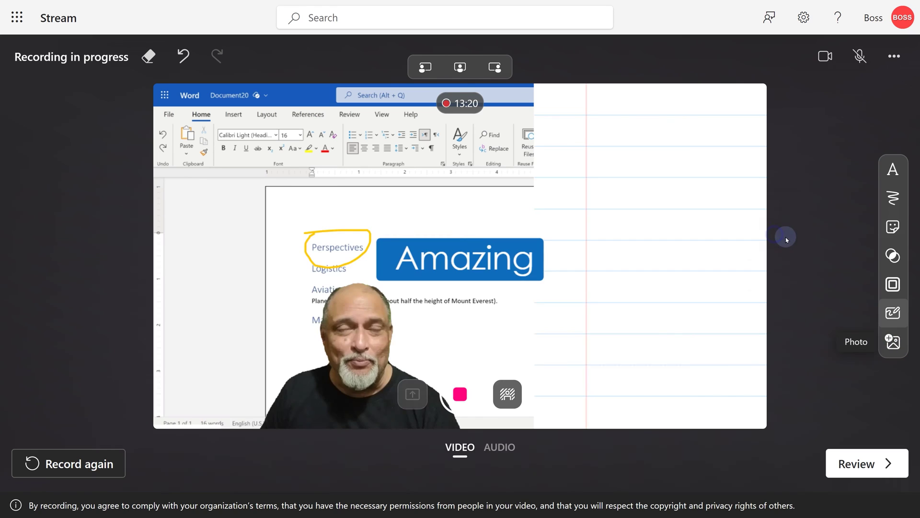